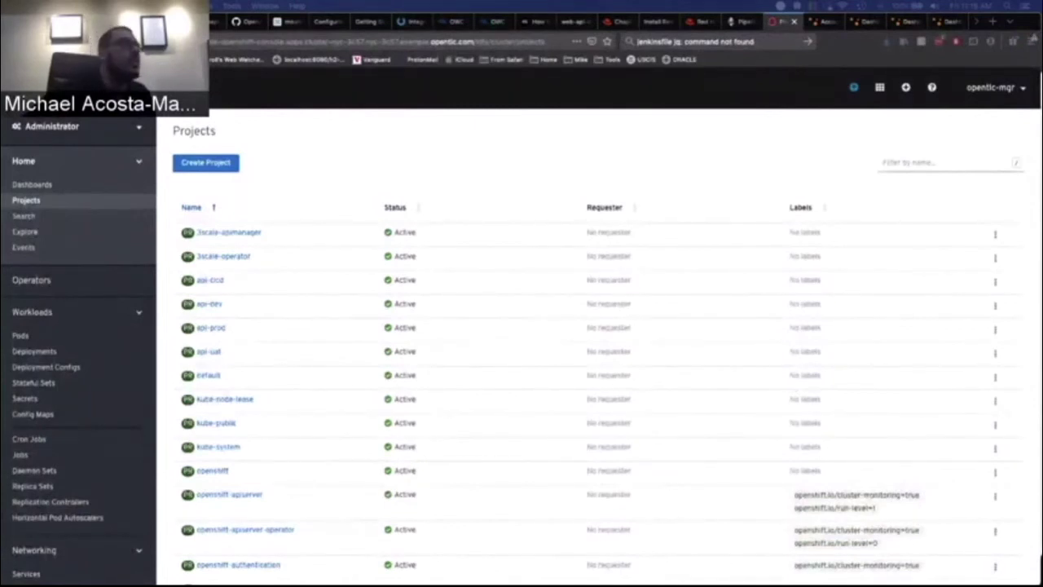
- Switch to the code editor, view api-docs-v1.1.json from the api-versioning-service oas folder, and close the file again
key(super+Tab)
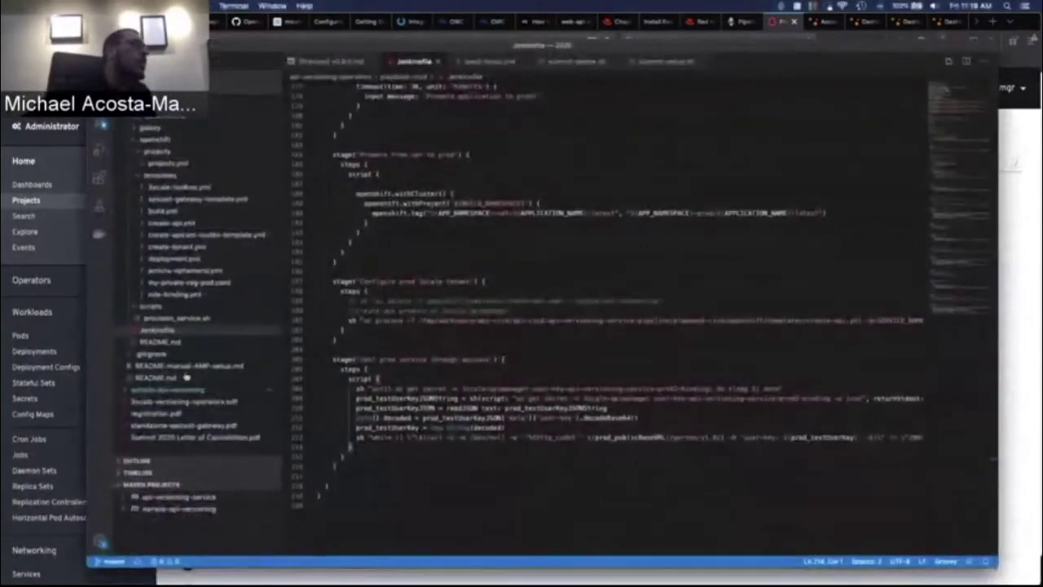
scroll(155, 171, up, 5)
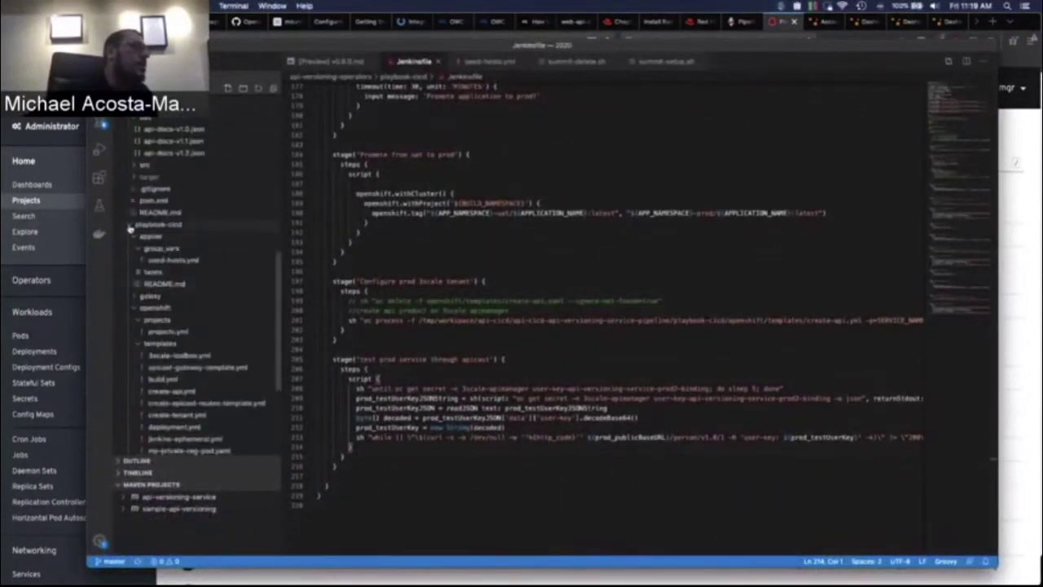
click(130, 226)
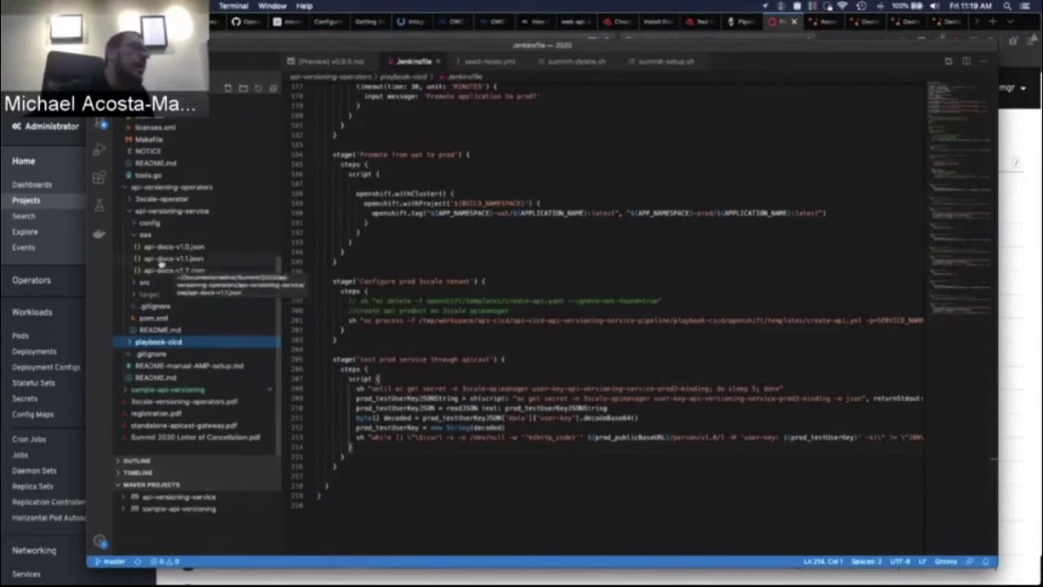
click(167, 258)
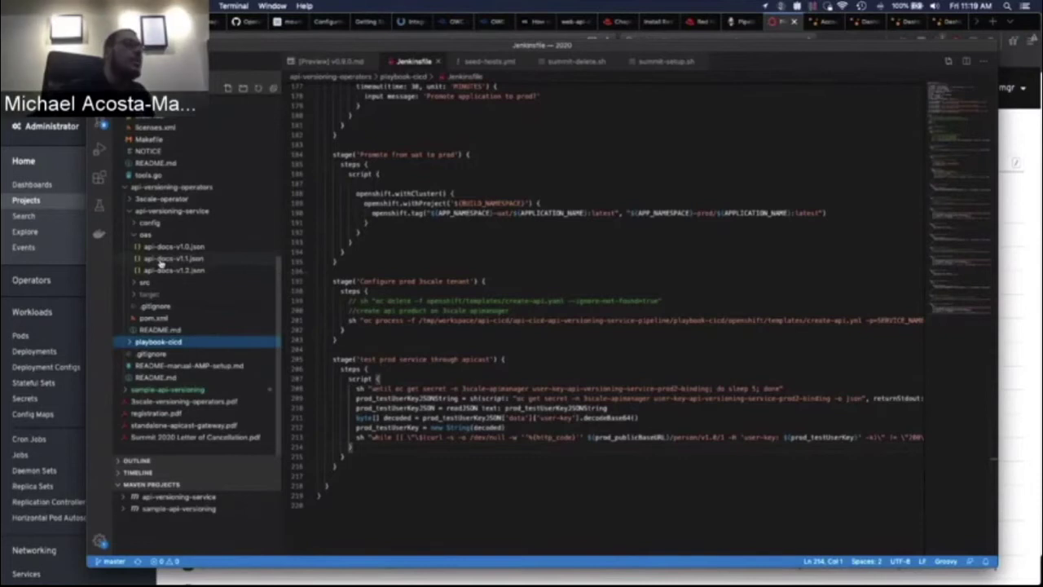
scroll(693, 212, right, 5)
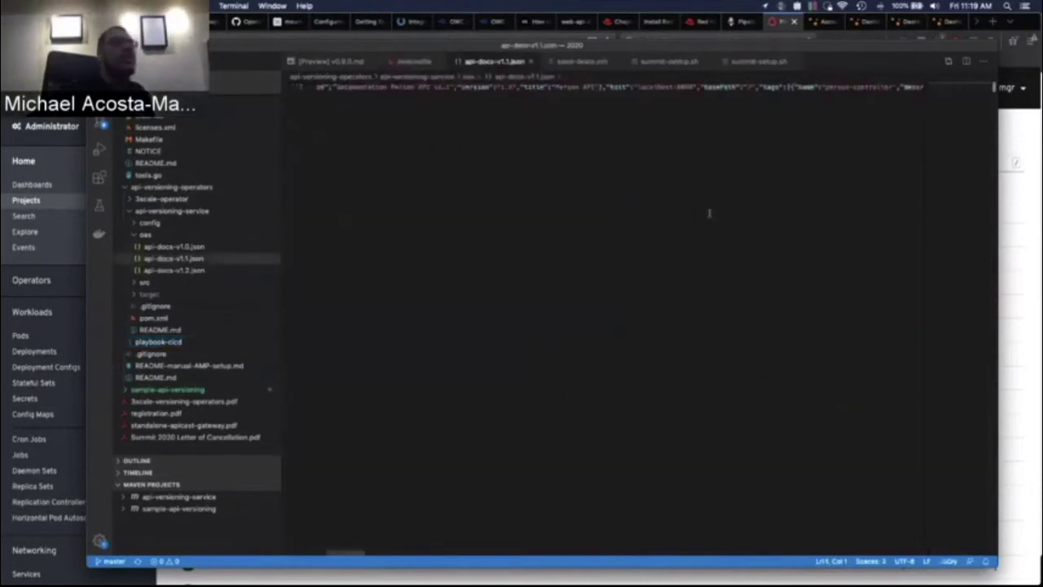
click(532, 62)
- Show the contents of the playbook-cicd folder, including its OpenShift templates, scripts and Jenkinsfile
scroll(208, 304, up, 1)
scroll(208, 305, up, 3)
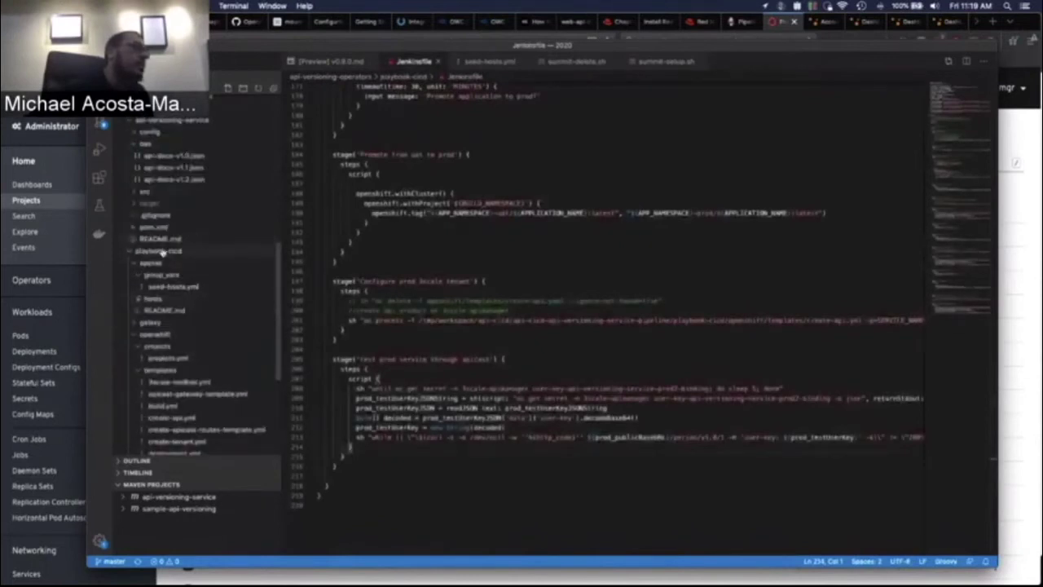
click(163, 253)
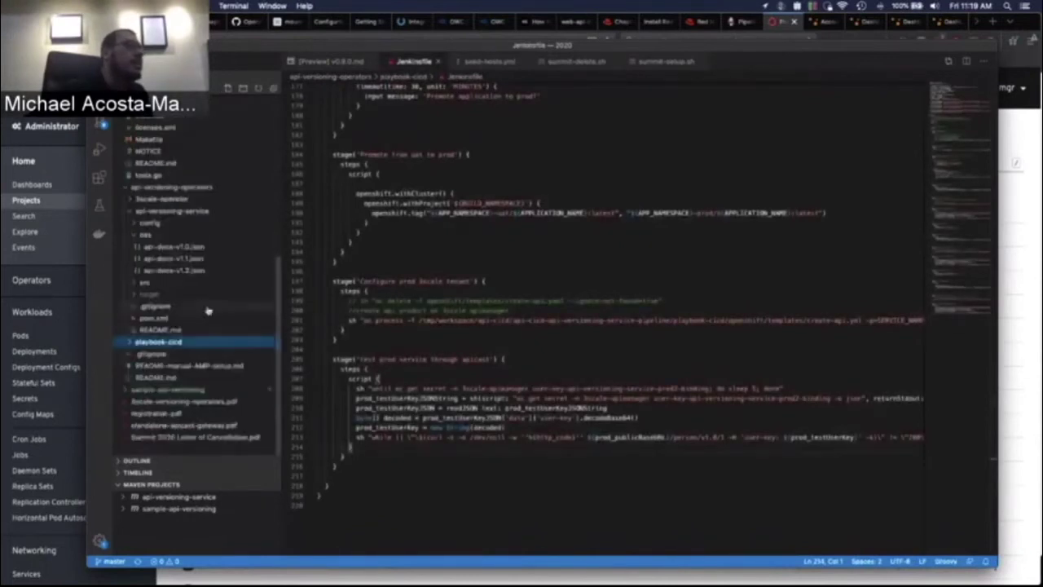
click(167, 343)
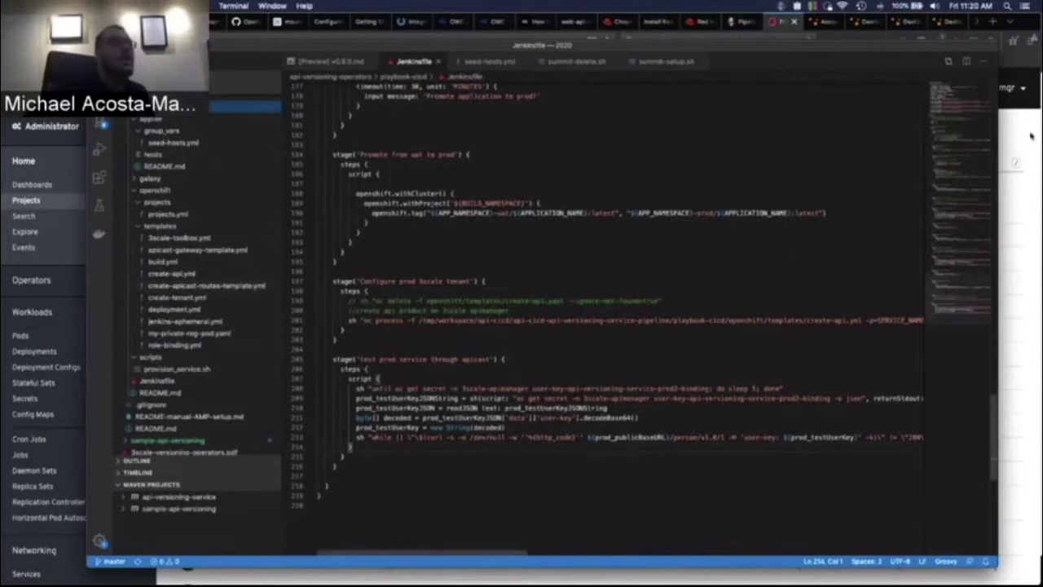
- Open api-manager.yaml from the summit folder in the code editor and review its secrets and APIManager apicast environments
key(super+Tab)
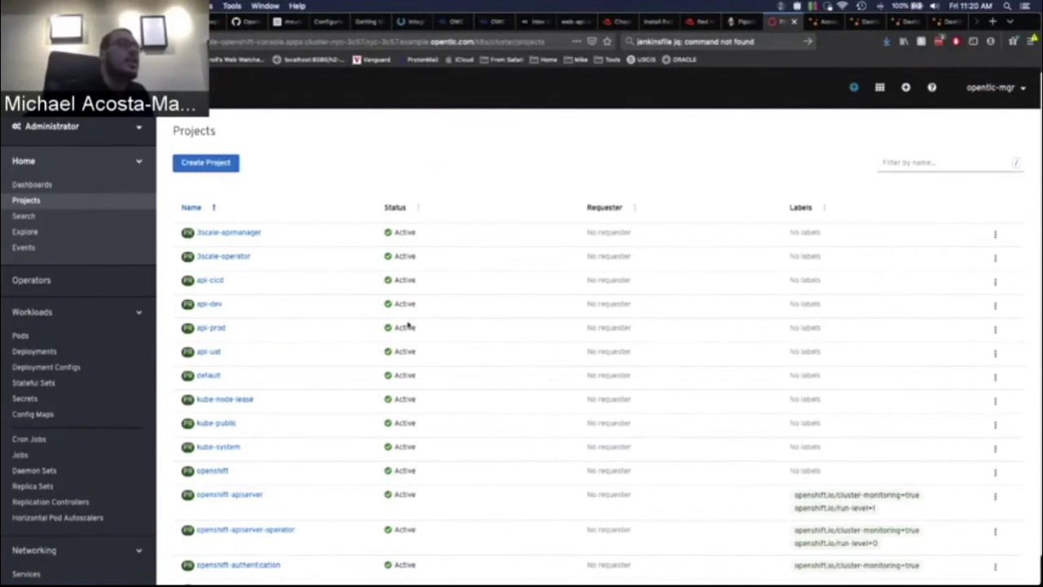
key(ctrl+Up)
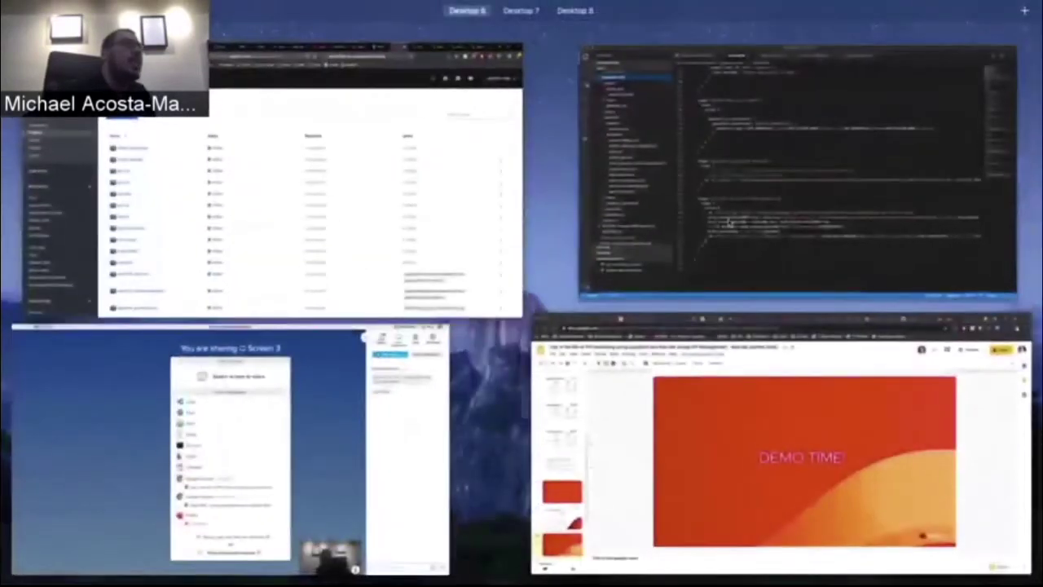
click(791, 163)
scroll(211, 216, up, 5)
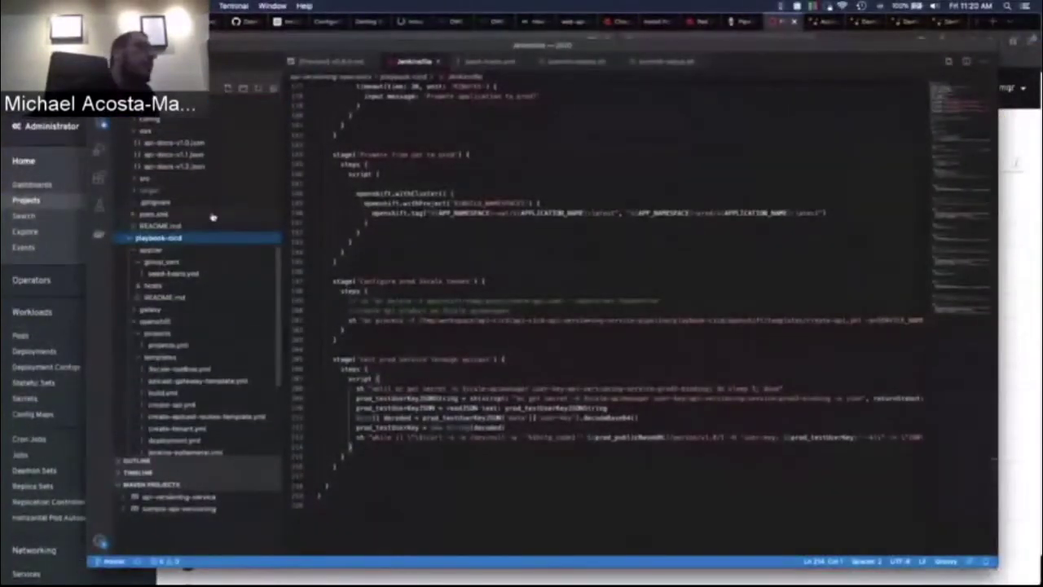
scroll(212, 217, down, 10)
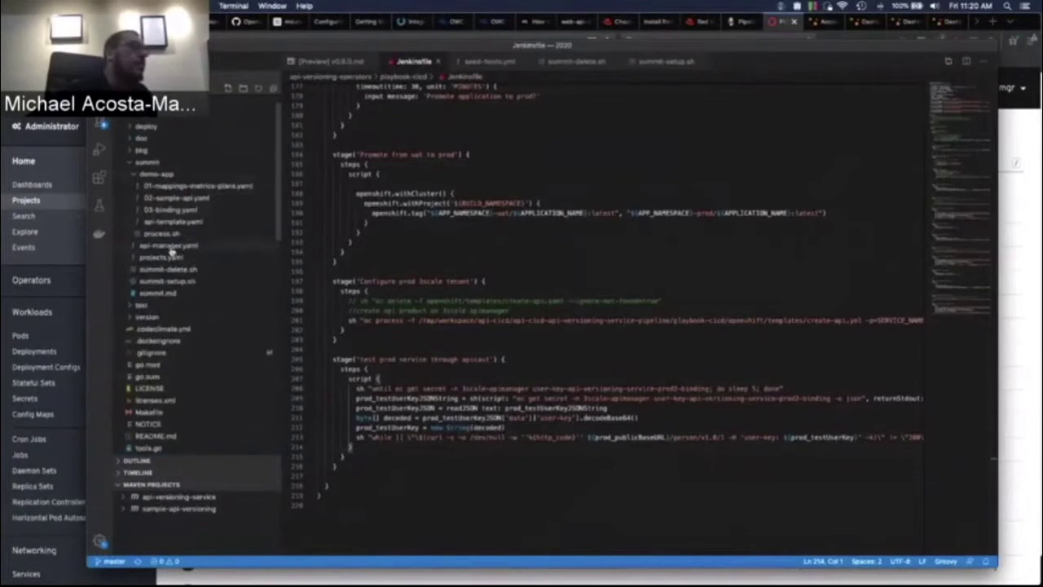
click(169, 246)
scroll(489, 244, down, 5)
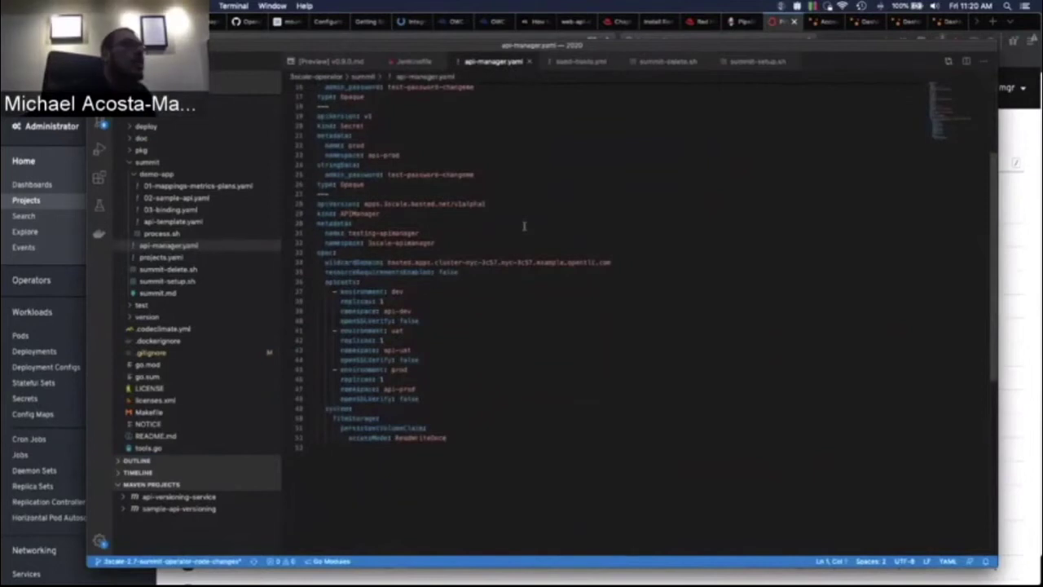
scroll(524, 226, up, 5)
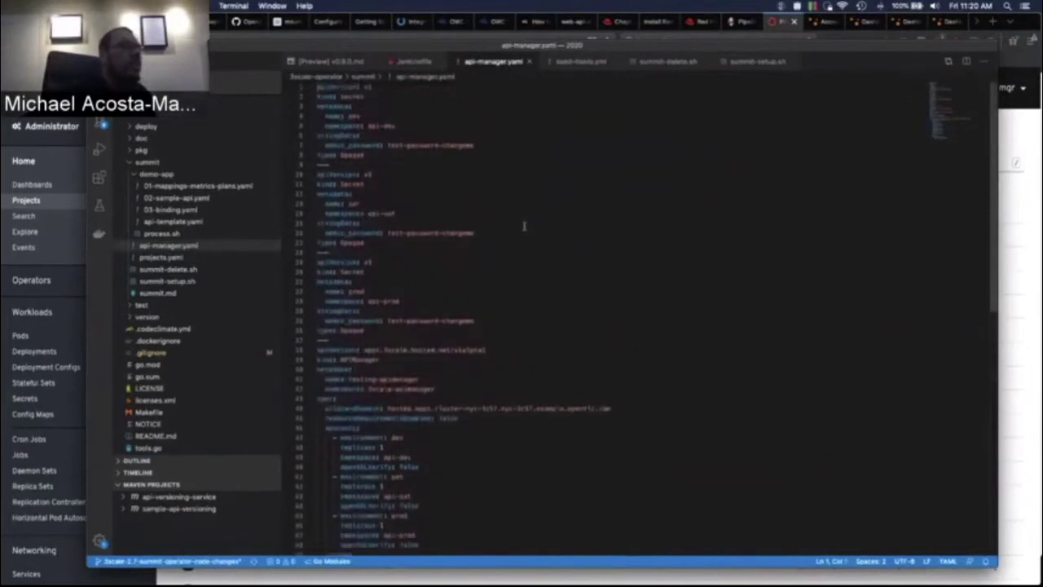
scroll(605, 304, down, 5)
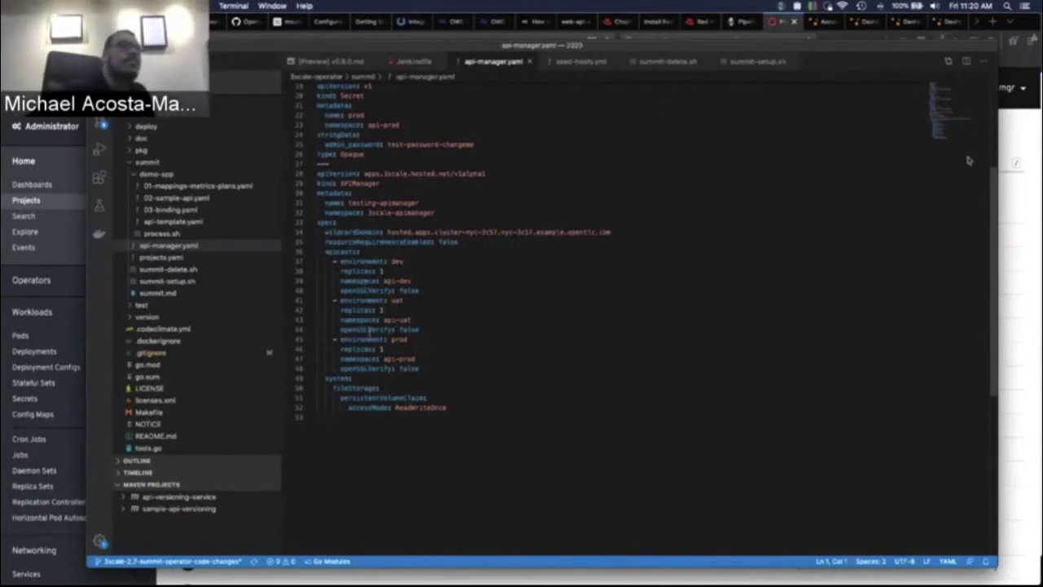
- Switch to the OpenShift console in the browser, open the api-dev project and list its pods
key(super+Tab)
scroll(321, 347, down, 2)
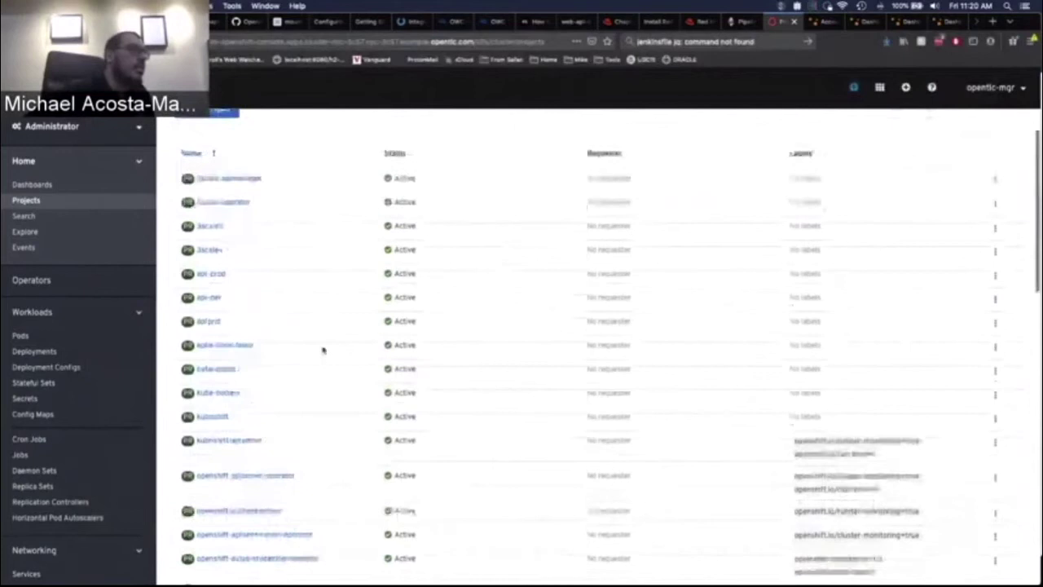
click(208, 250)
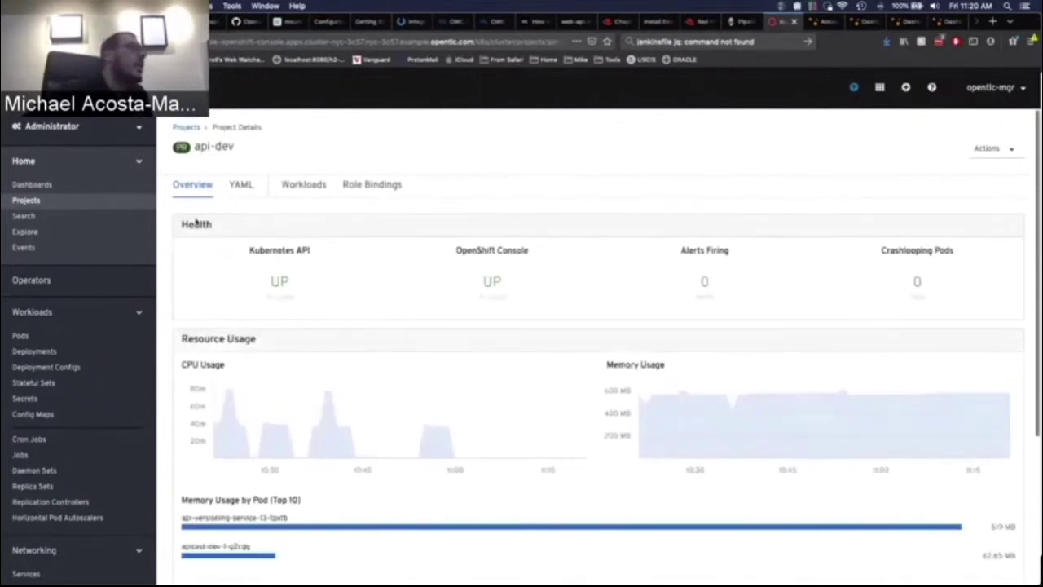
click(20, 335)
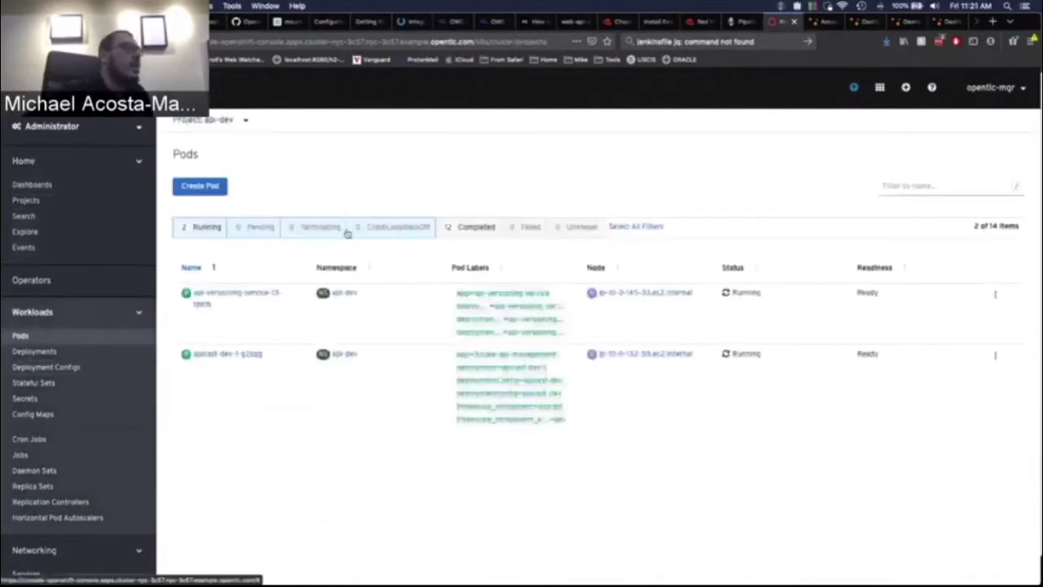
- View the details of the api-versioning-service pod and of the apicast-dev pod in api-dev
click(226, 293)
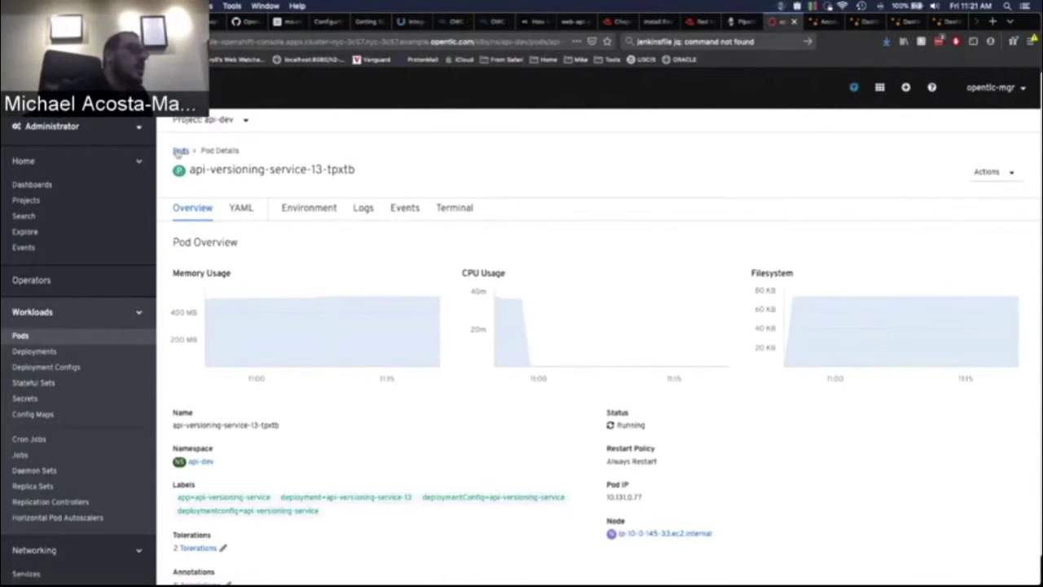
click(181, 152)
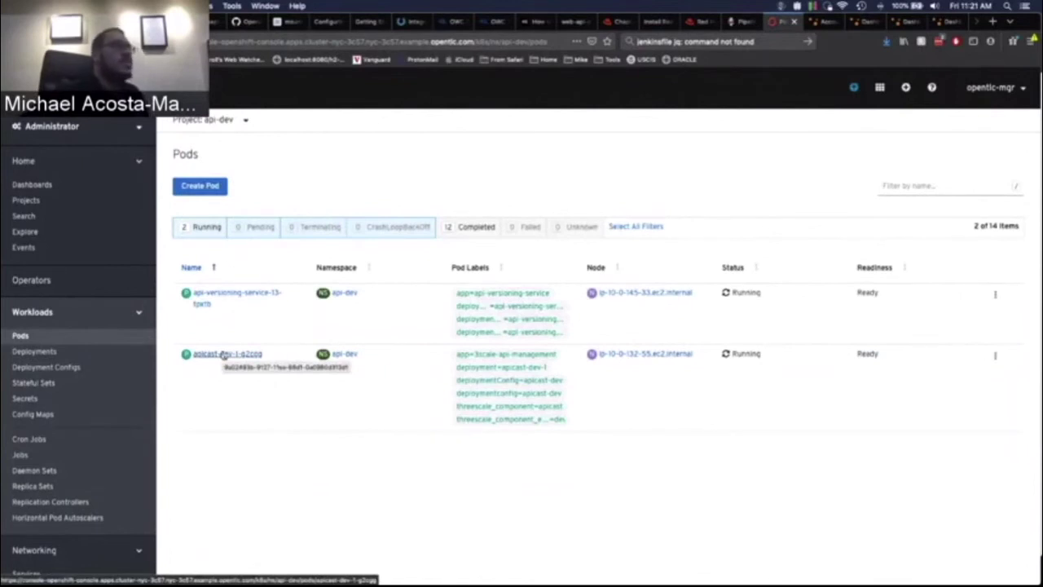
click(223, 355)
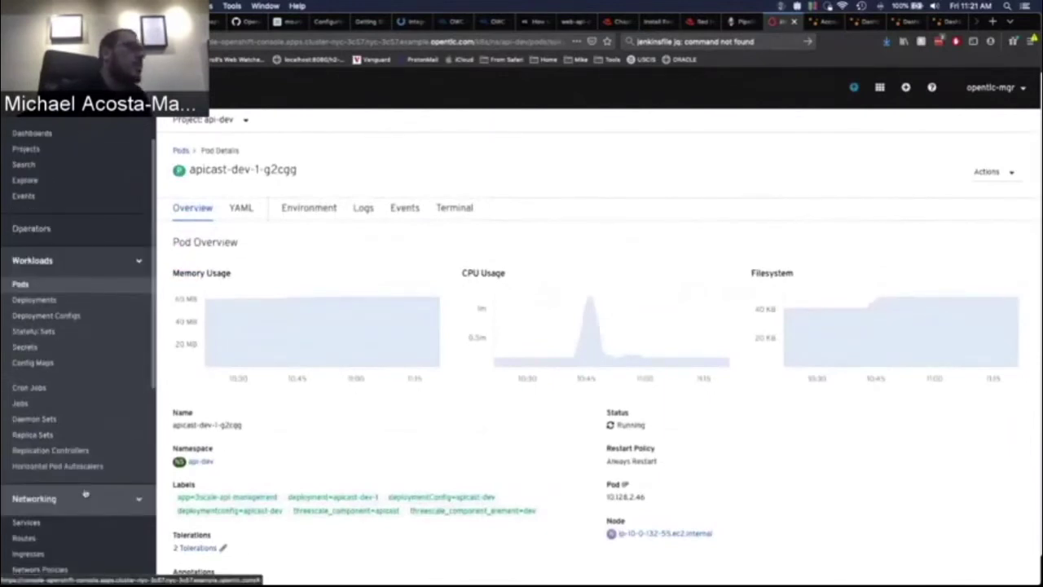
- Open the api-cicd project's builds and view the stage overview of api-versioning-service-pipeline-18
click(10, 203)
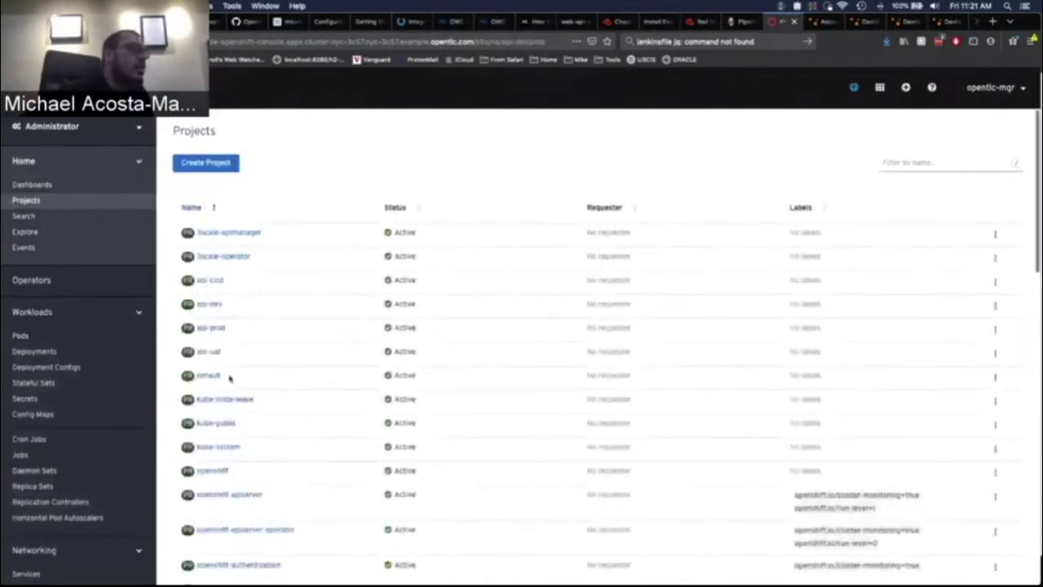
click(213, 281)
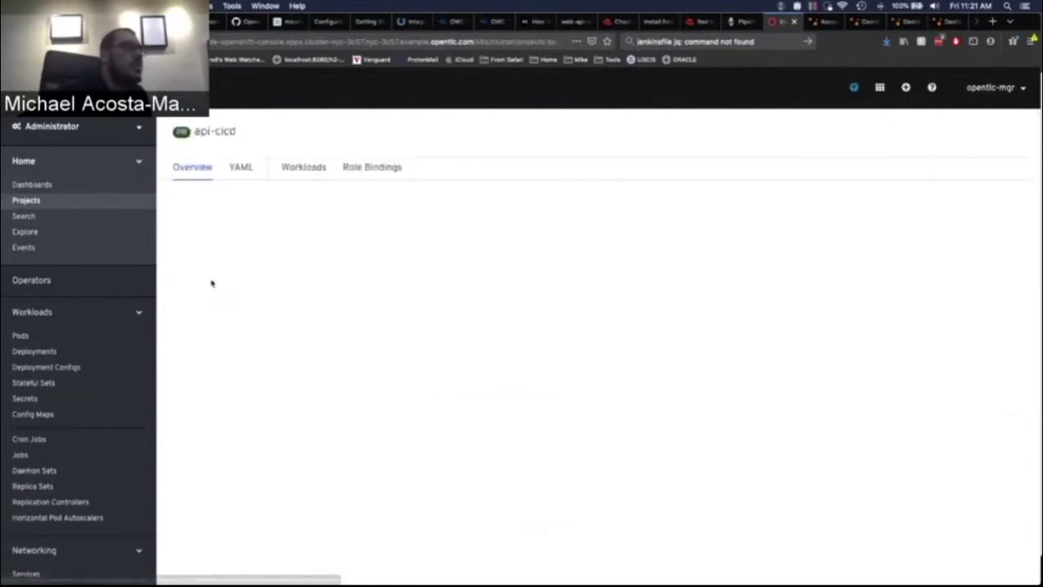
scroll(72, 367, down, 2)
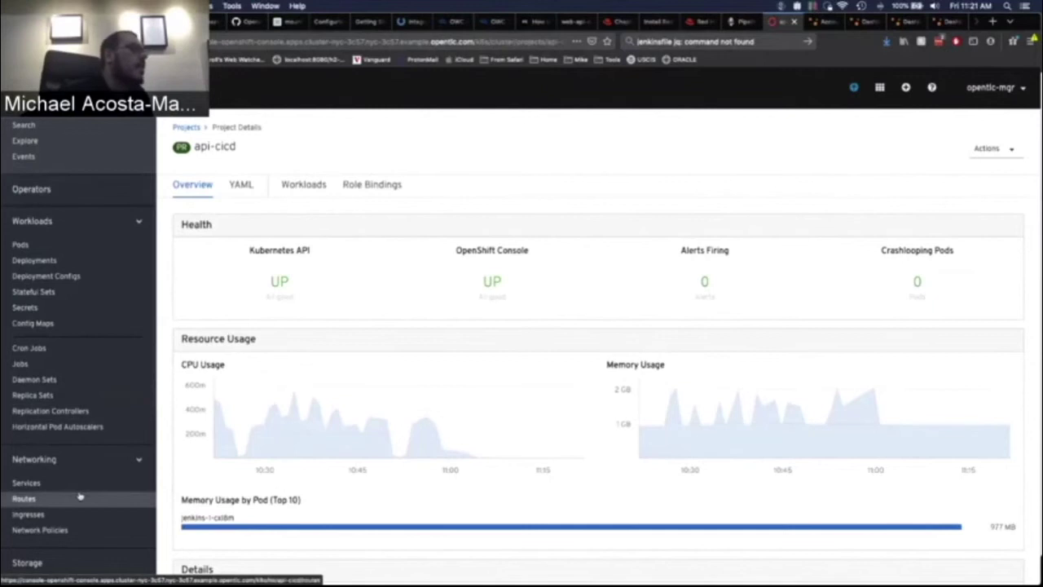
scroll(80, 493, down, 4)
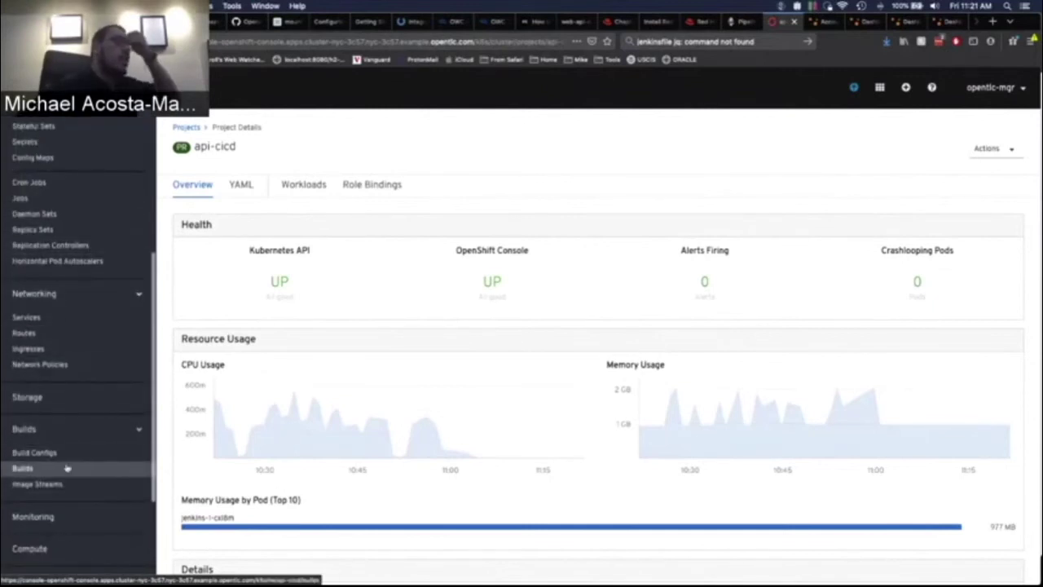
click(68, 468)
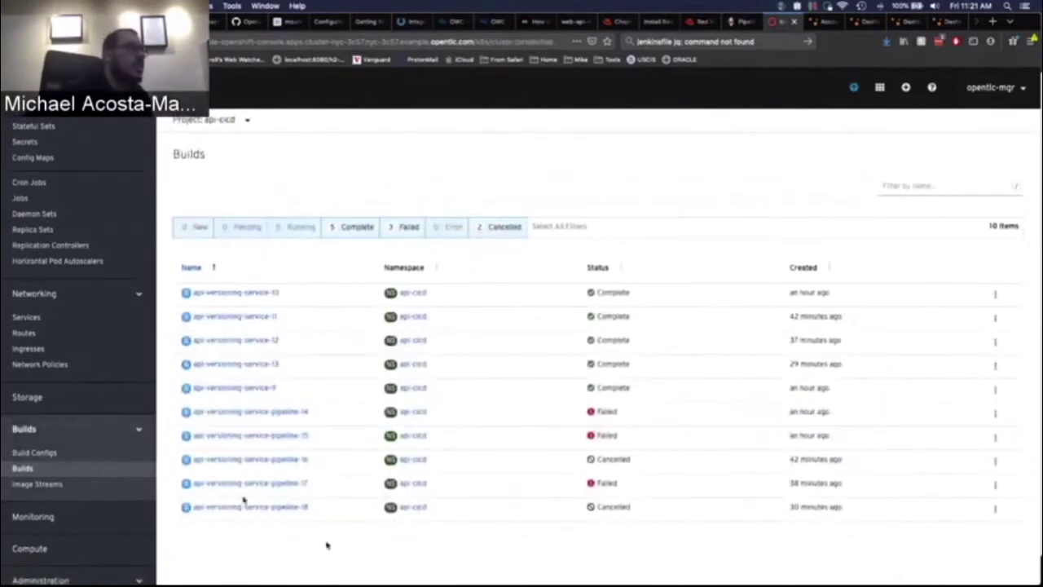
click(273, 508)
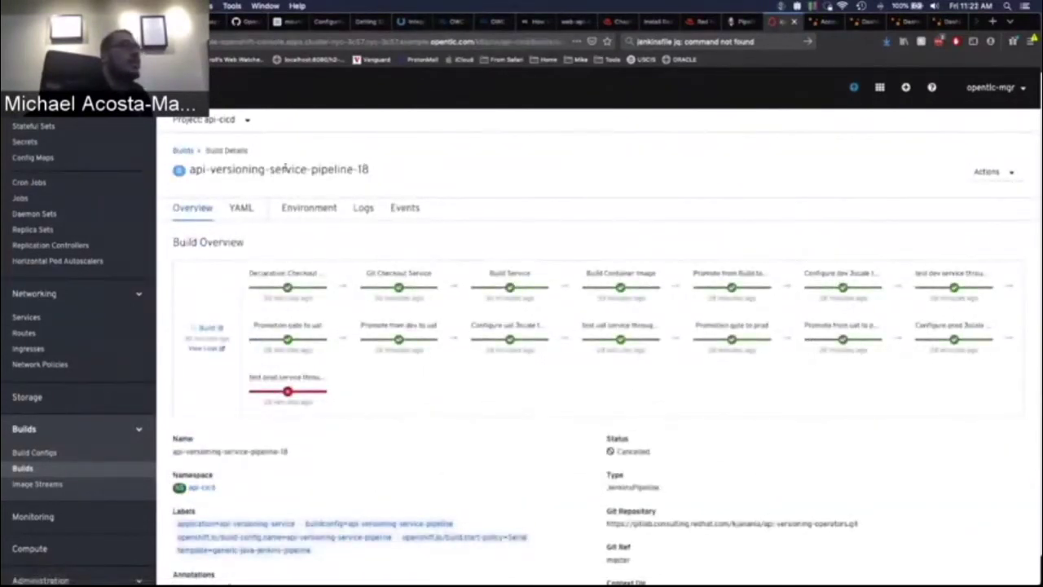
- Switch to the code editor, open the Jenkinsfile and review its stages from Git Checkout Service through the dev 3scale tenant configuration and test
key(ctrl+Up)
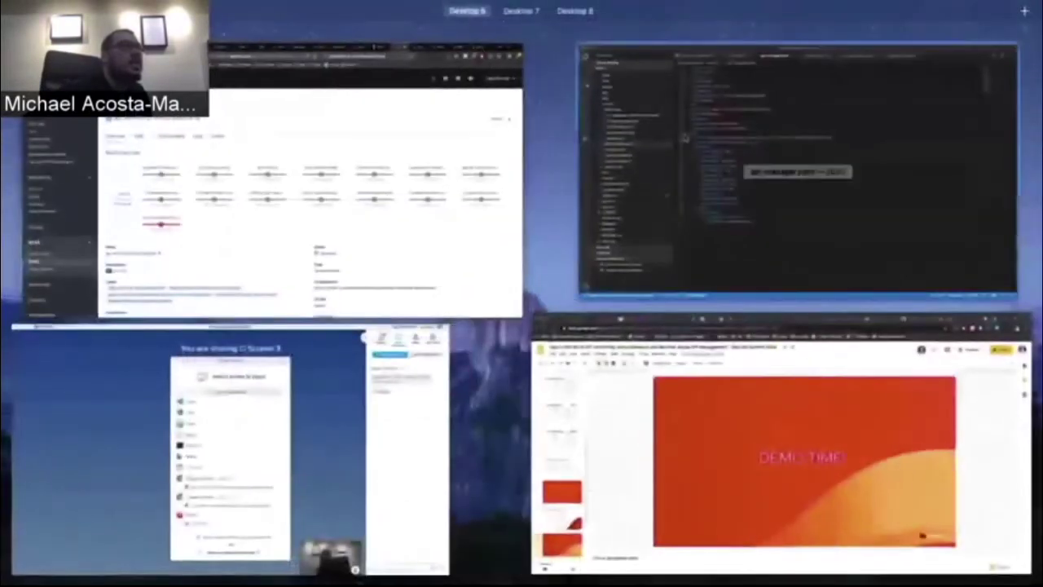
click(1012, 172)
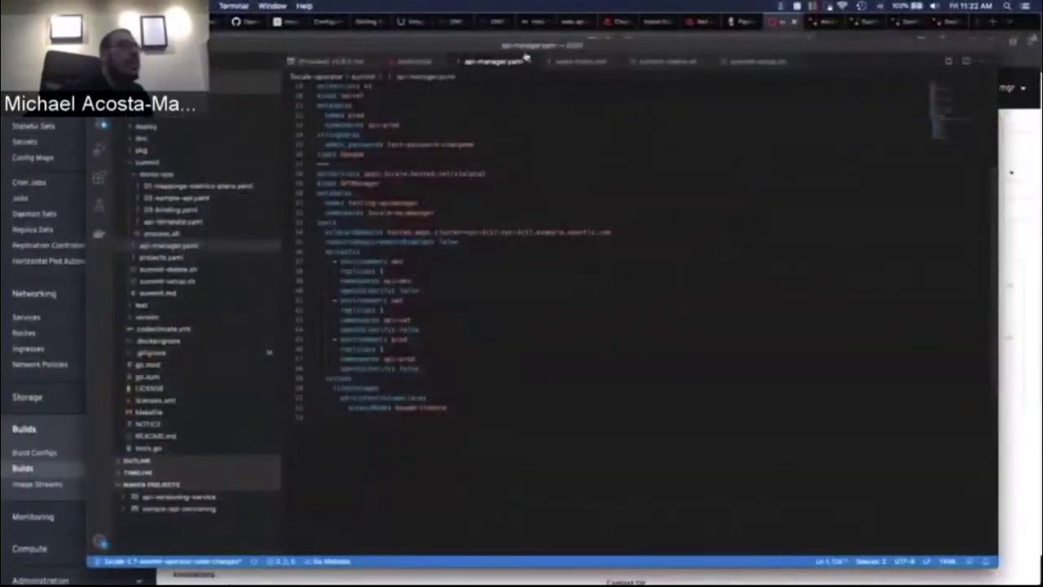
click(414, 61)
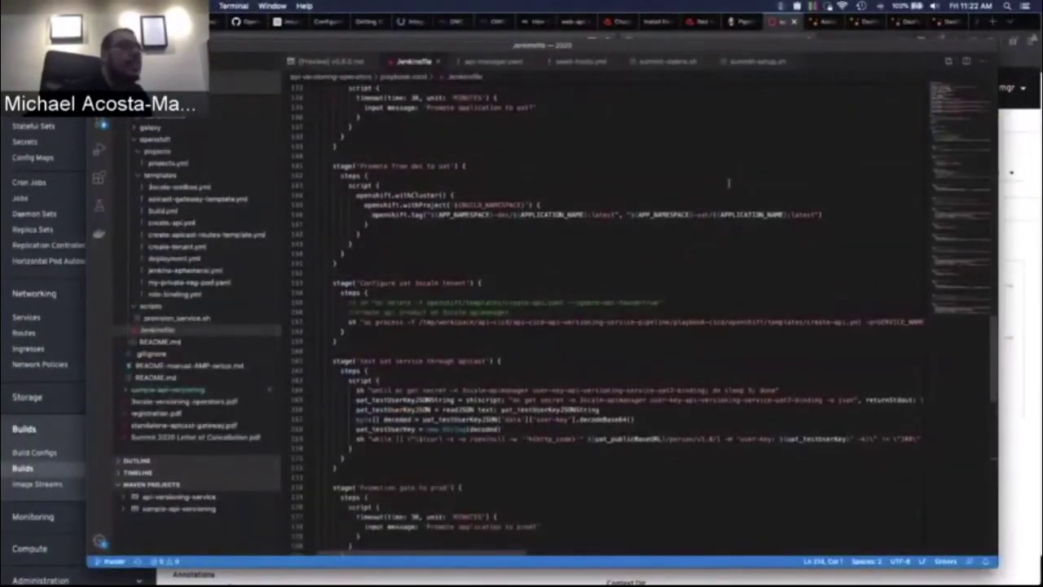
scroll(729, 183, up, 20)
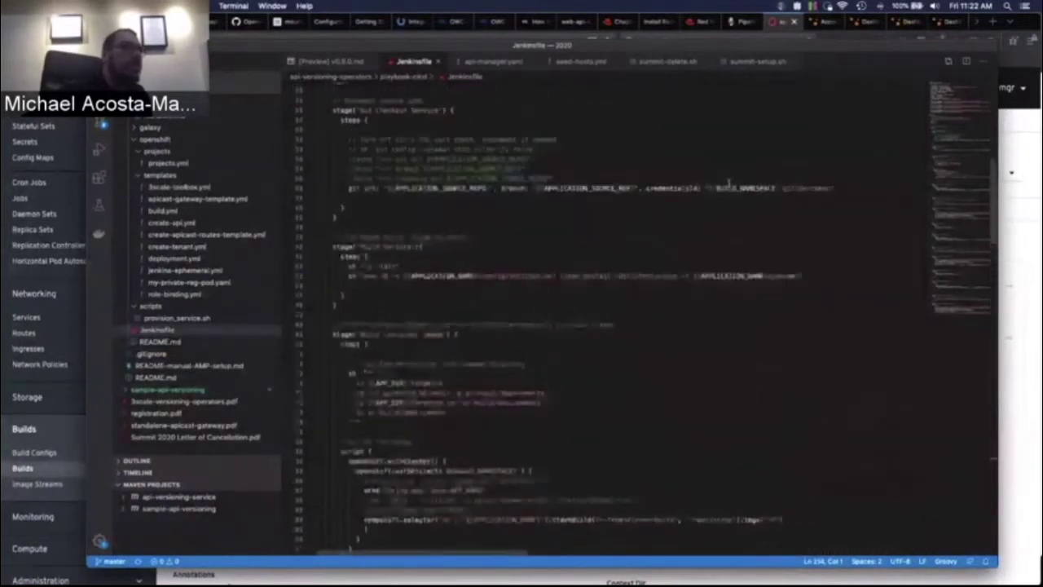
scroll(842, 143, down, 3)
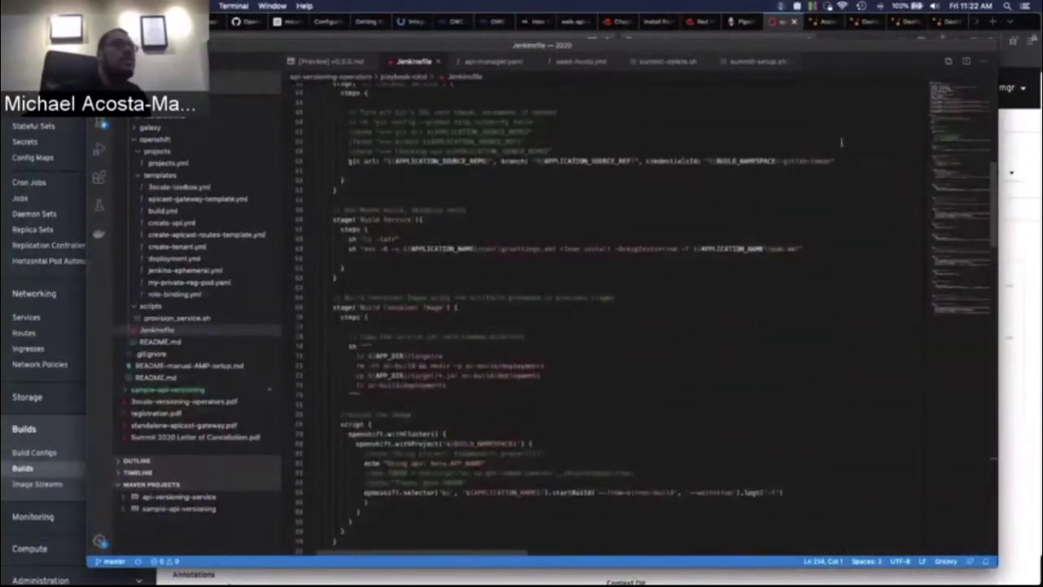
scroll(836, 285, down, 2)
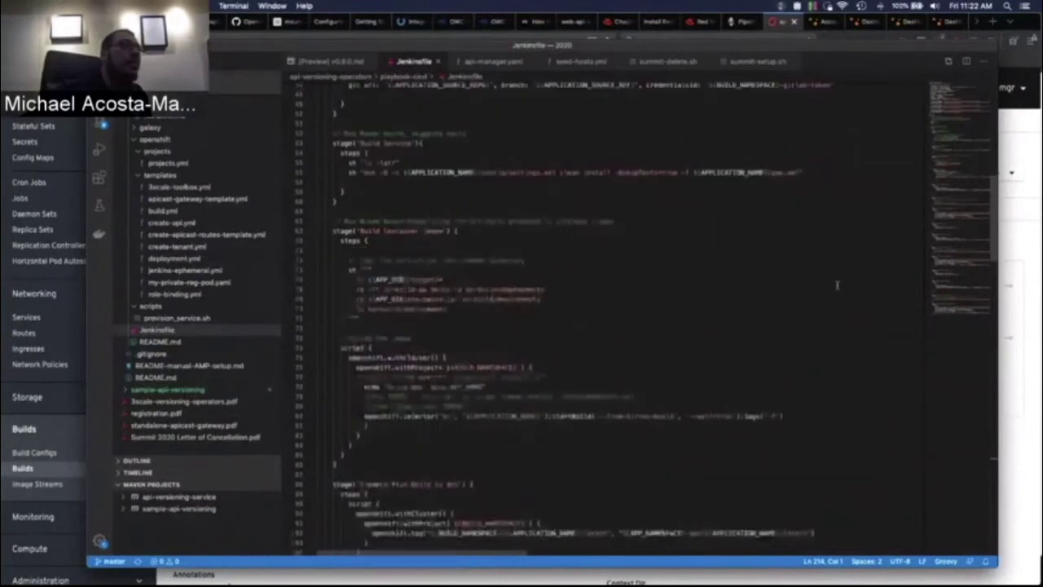
scroll(837, 284, down, 6)
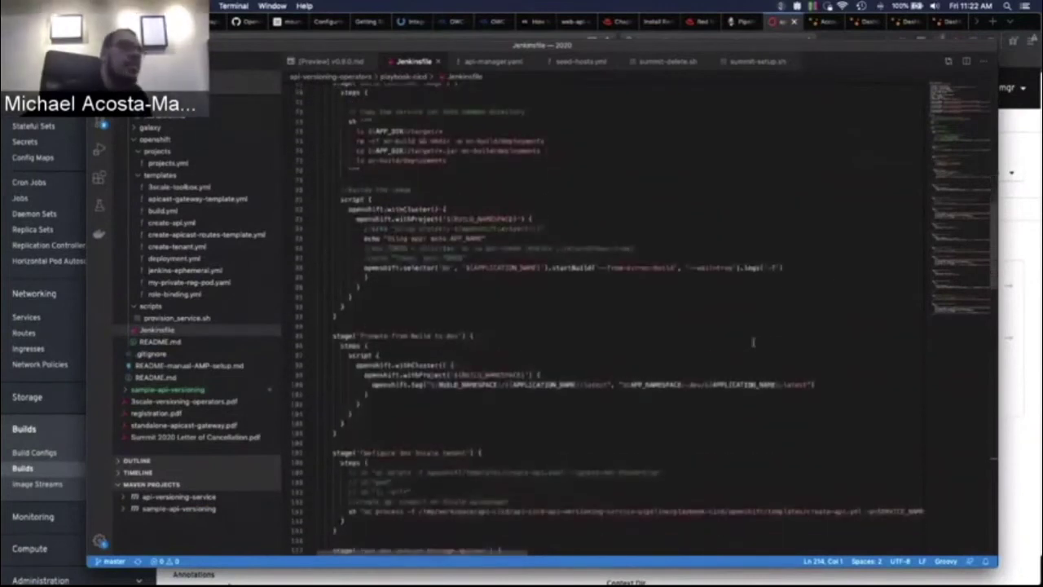
scroll(753, 343, down, 3)
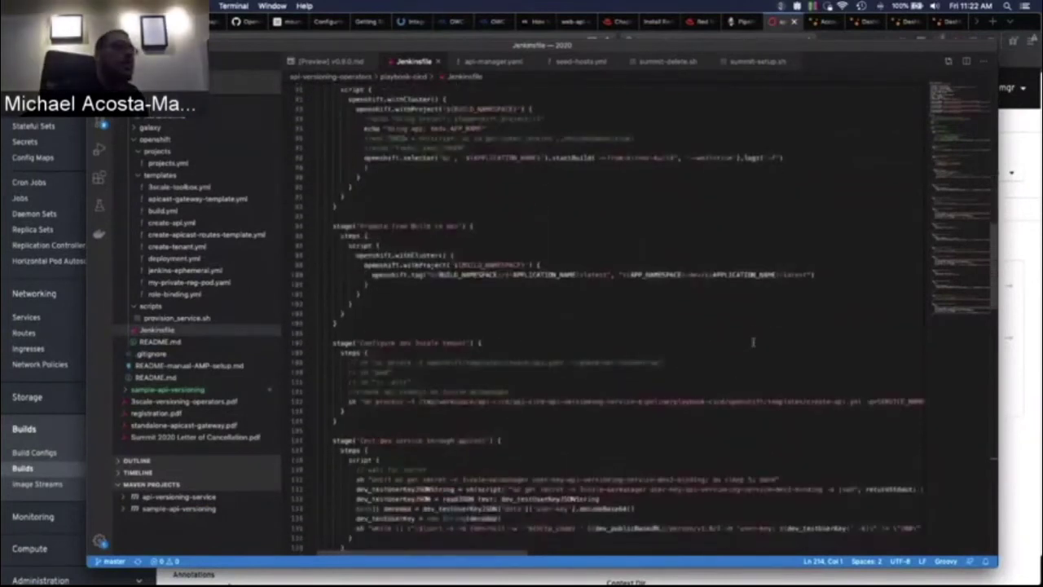
scroll(753, 342, down, 3)
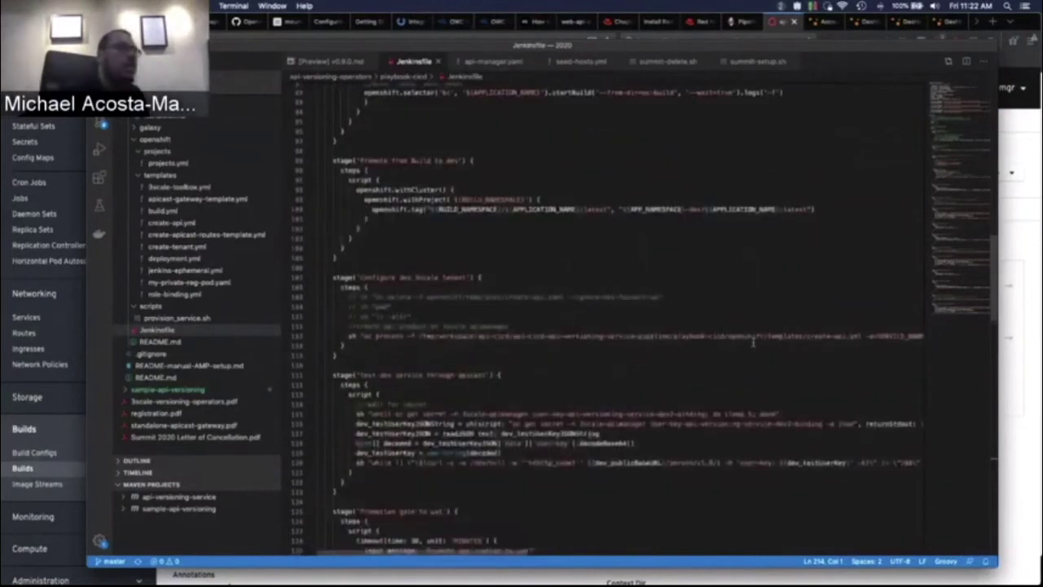
scroll(785, 312, down, 2)
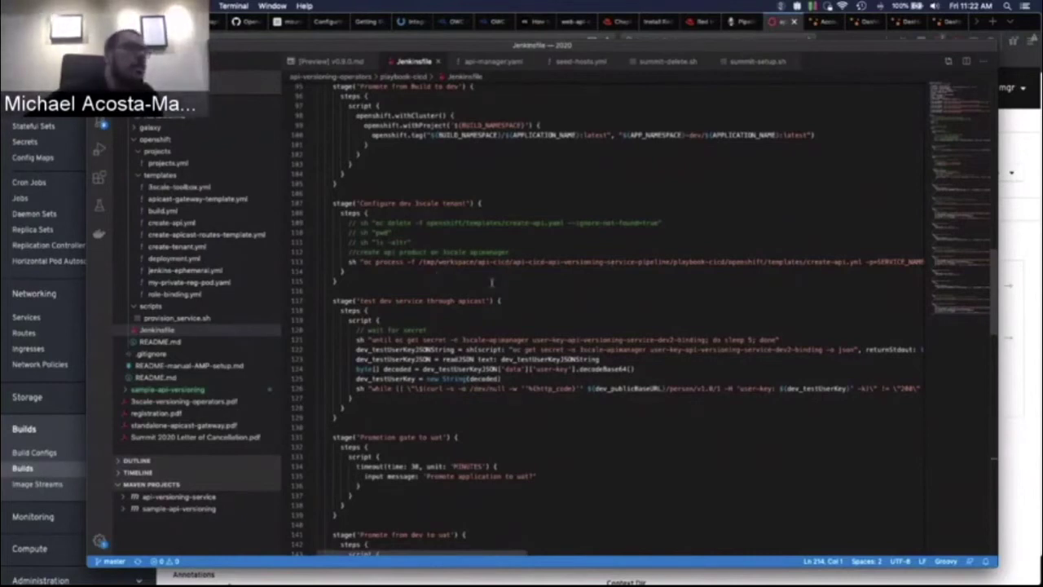
- Examine the full oc process command and its parameters in the Jenkinsfile's Configure dev 3scale tenant stage
scroll(492, 283, right, 2)
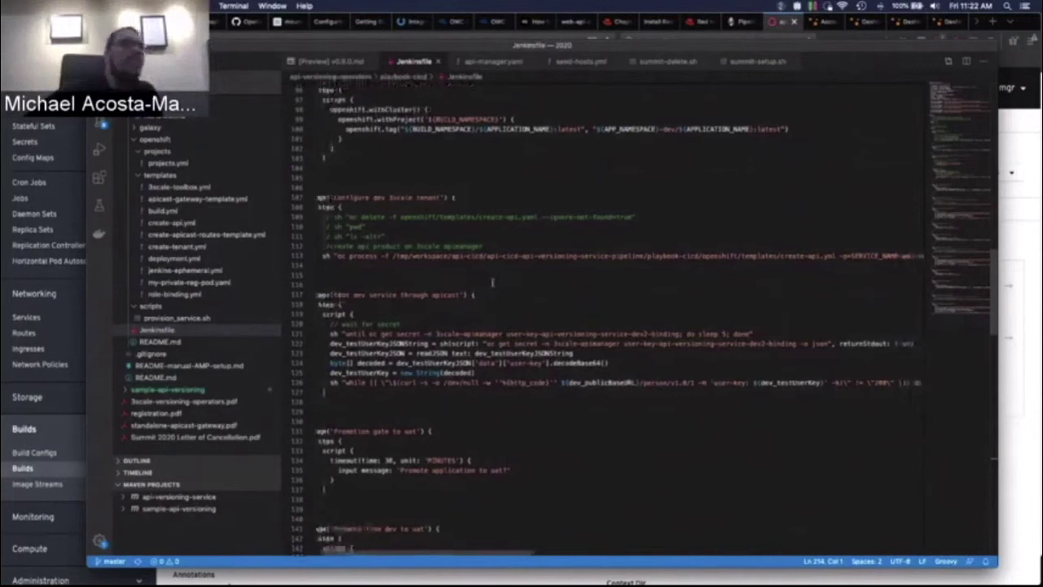
scroll(491, 283, right, 4)
scroll(491, 282, right, 3)
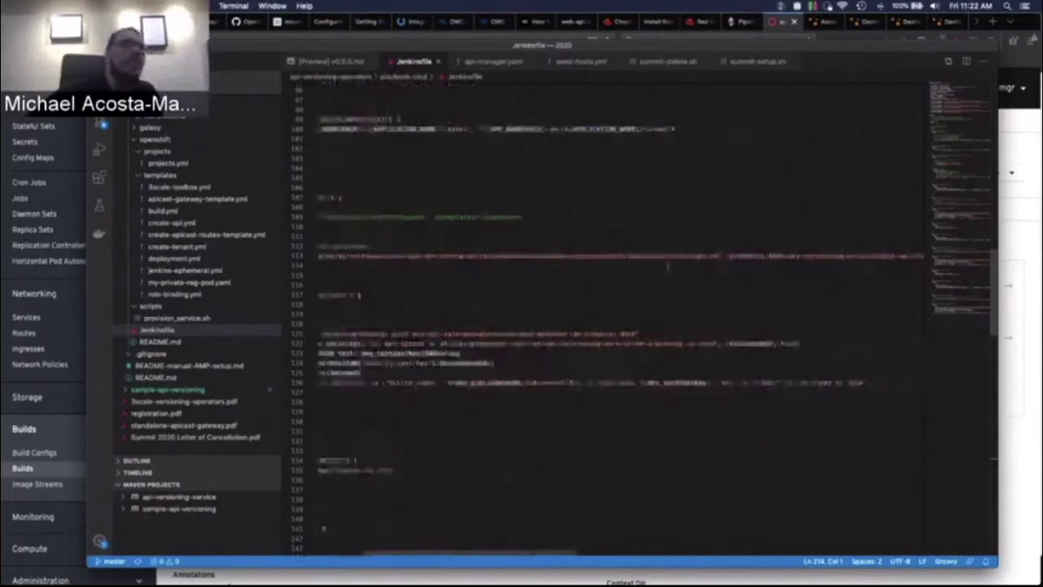
scroll(667, 265, right, 6)
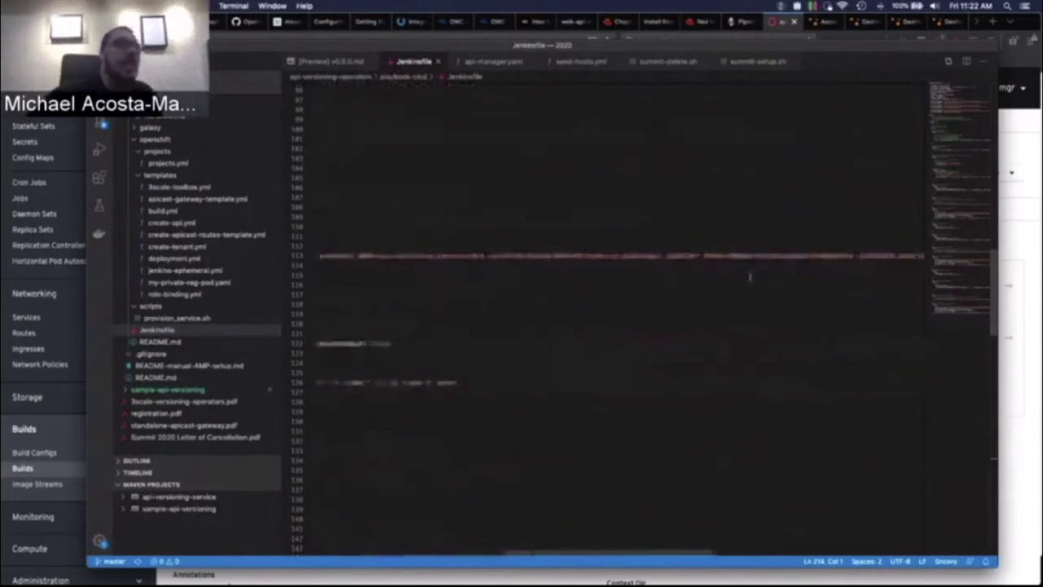
scroll(750, 277, right, 6)
scroll(750, 276, right, 3)
scroll(749, 275, right, 2)
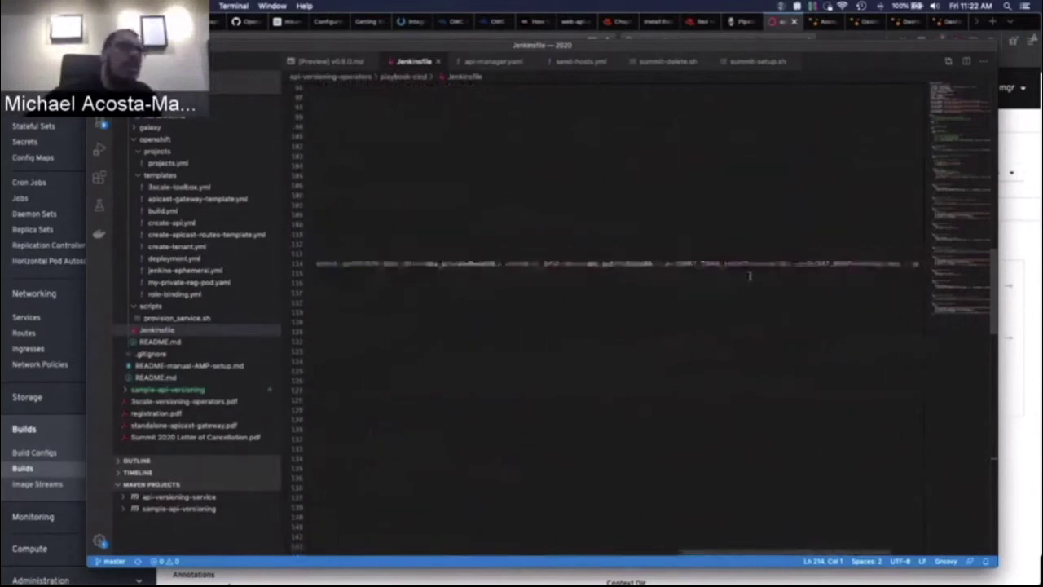
scroll(749, 276, right, 2)
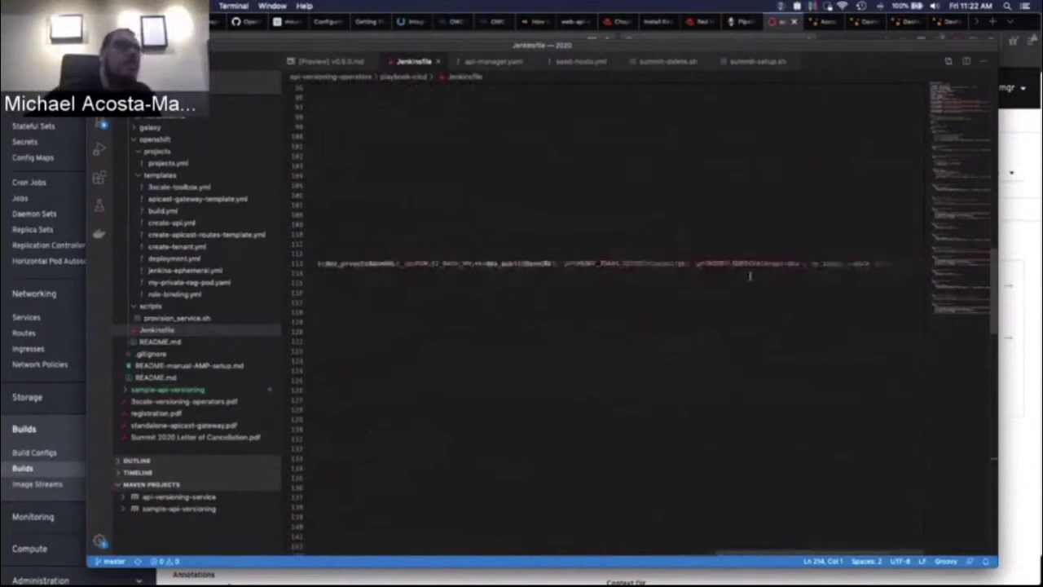
scroll(749, 275, left, 5)
scroll(750, 276, left, 5)
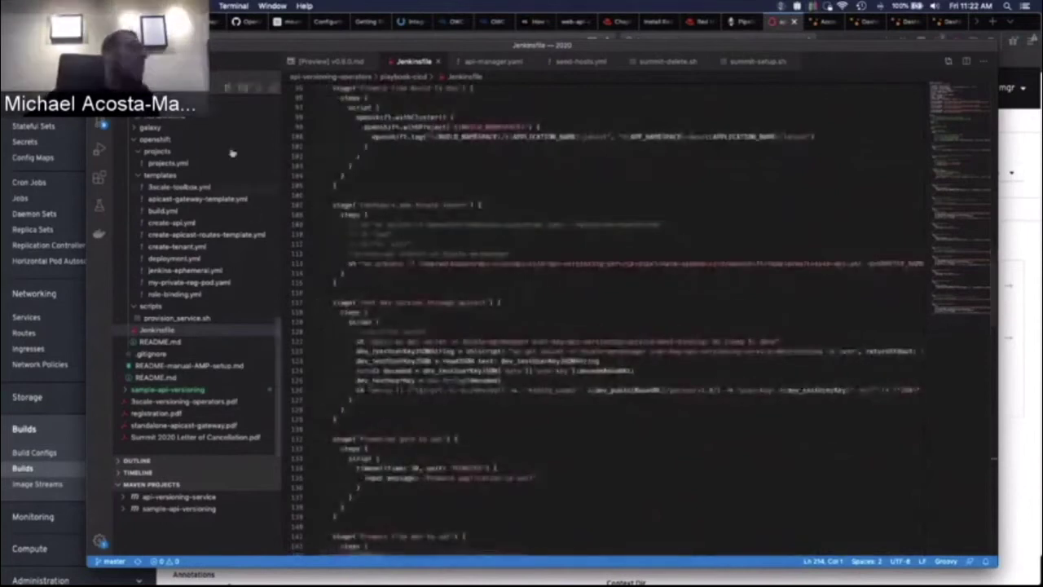
- Open the create-api.yml template and review its Metric, MappingRule, Plan, API and Binding objects and its parameters
click(171, 224)
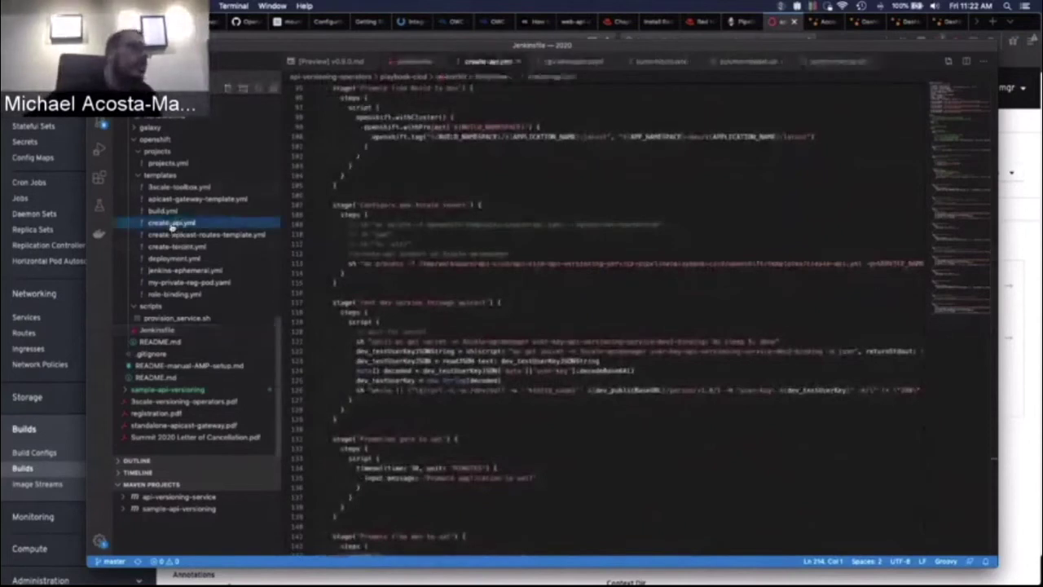
scroll(516, 186, down, 5)
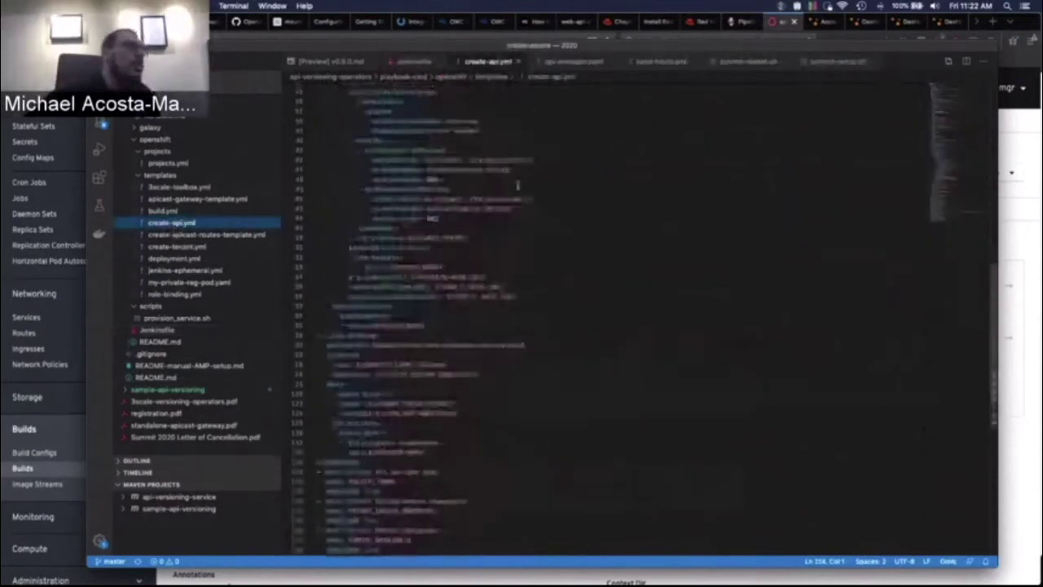
scroll(517, 186, up, 15)
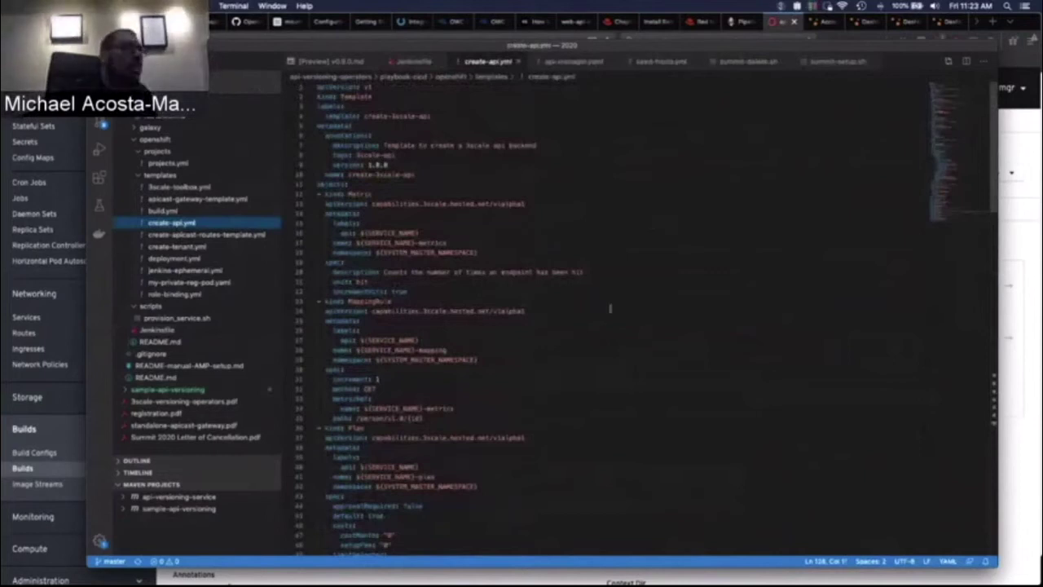
scroll(538, 242, down, 2)
scroll(516, 249, down, 5)
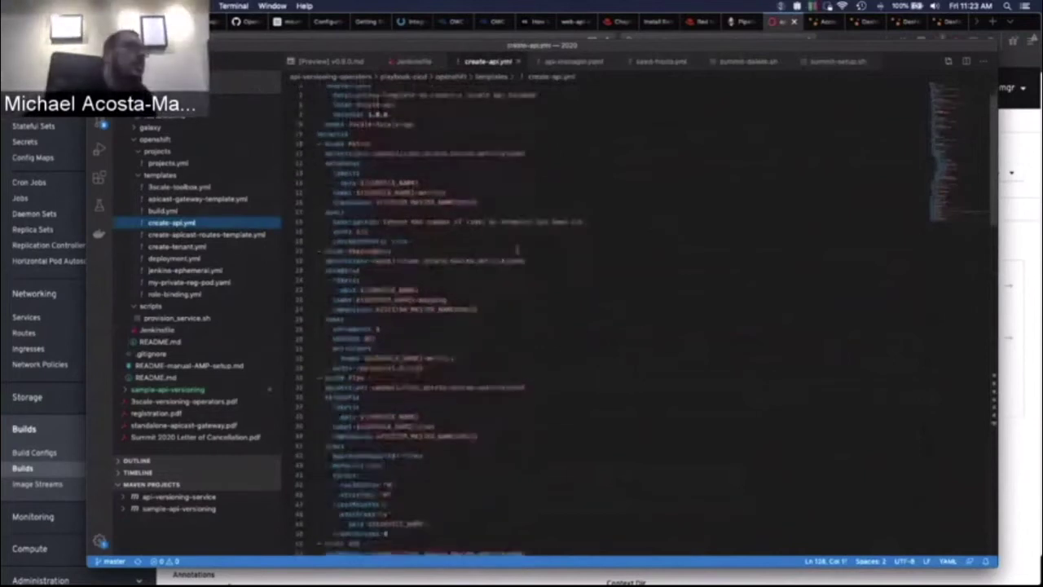
scroll(471, 324, down, 6)
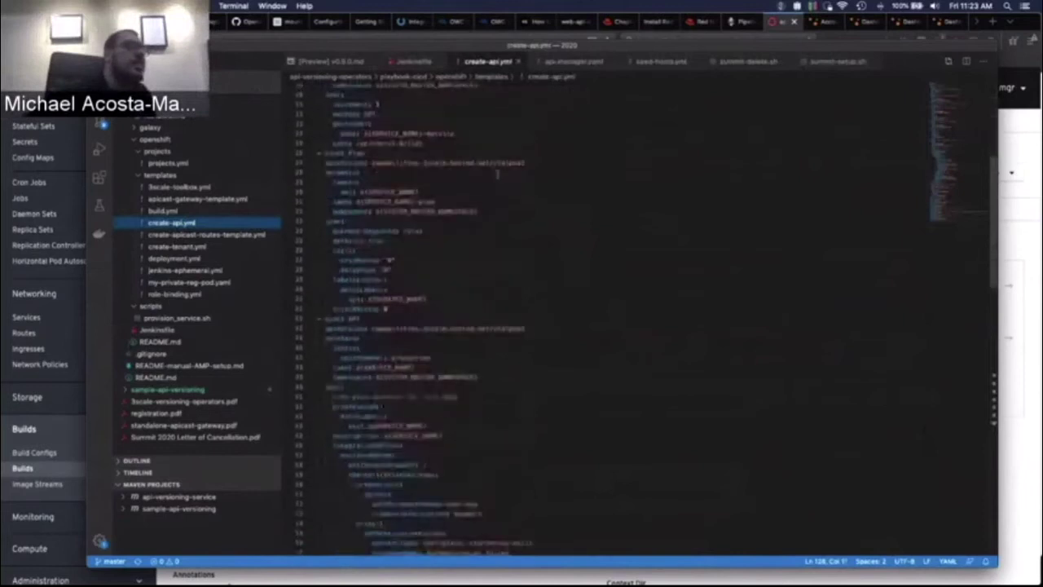
scroll(552, 440, down, 8)
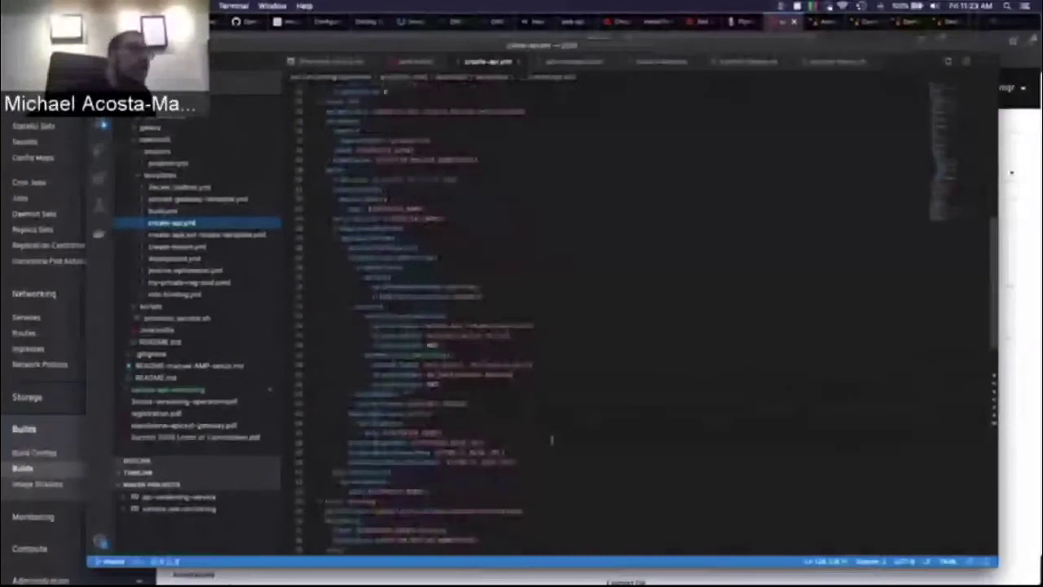
scroll(551, 440, down, 3)
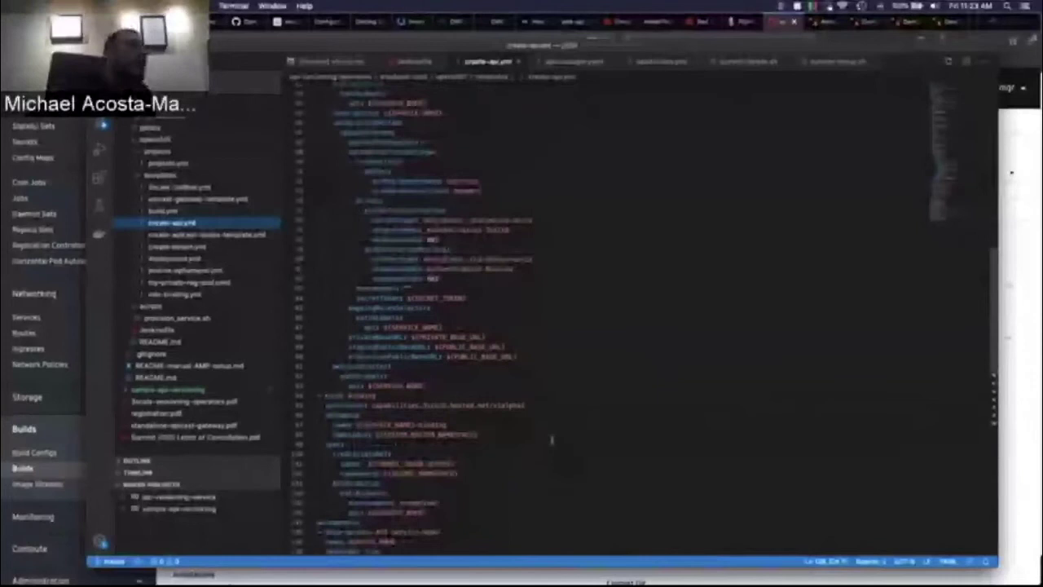
scroll(552, 440, down, 3)
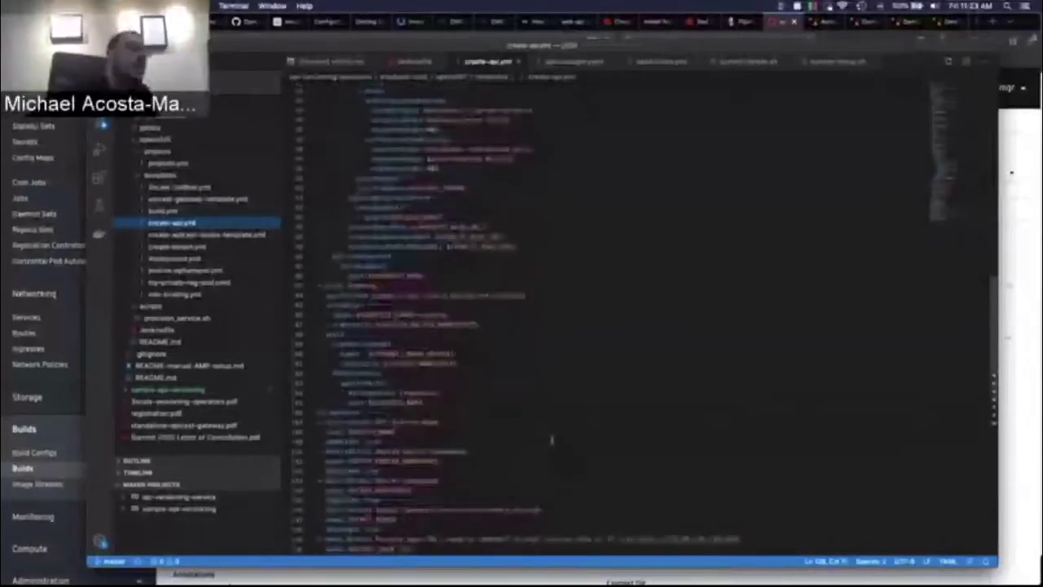
- Highlight the Binding object in create-api.yml, and the api label under its APISelector
drag(426, 402, 326, 286)
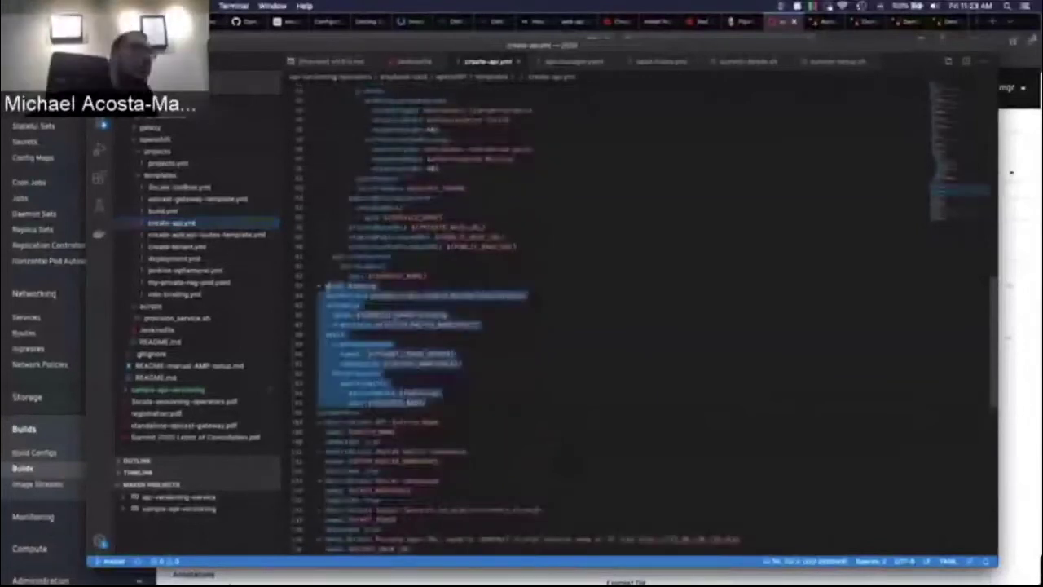
click(547, 314)
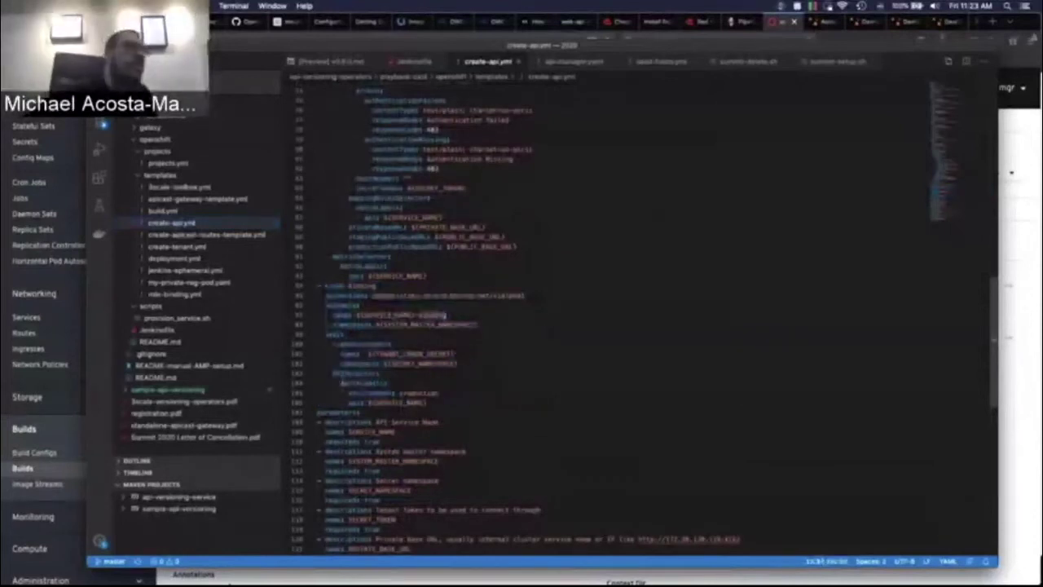
double_click(357, 403)
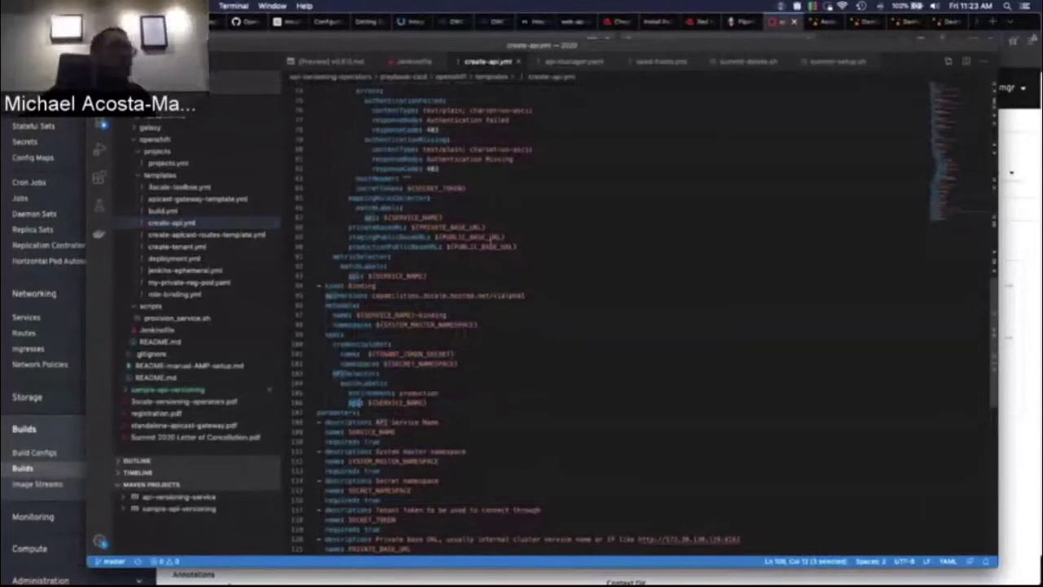
- Return to the Jenkinsfile and highlight the curl command, dev_publicBaseURL and dev_testUserKey in the dev service test stage
click(405, 61)
scroll(489, 328, down, 5)
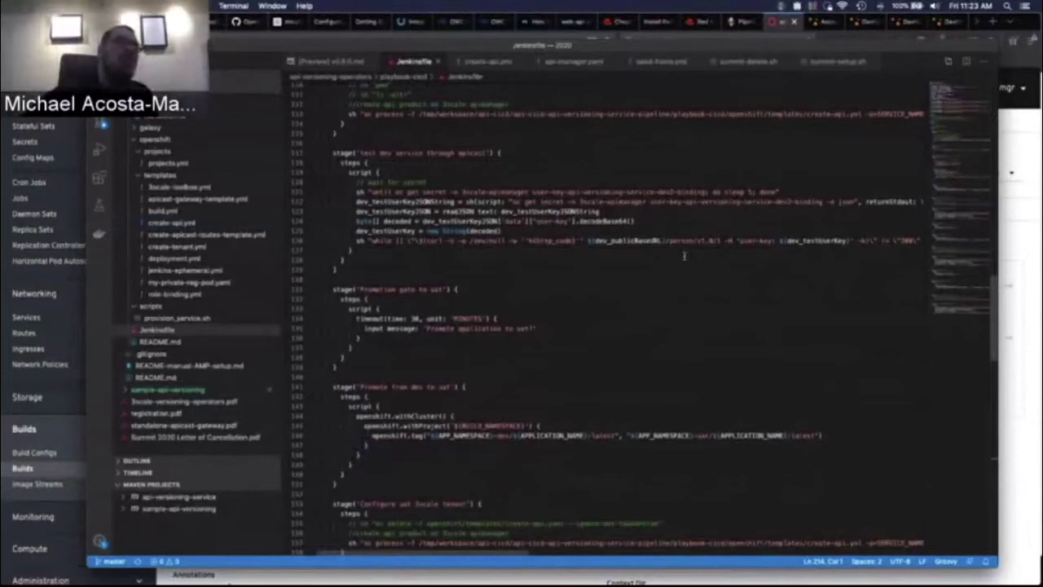
double_click(435, 241)
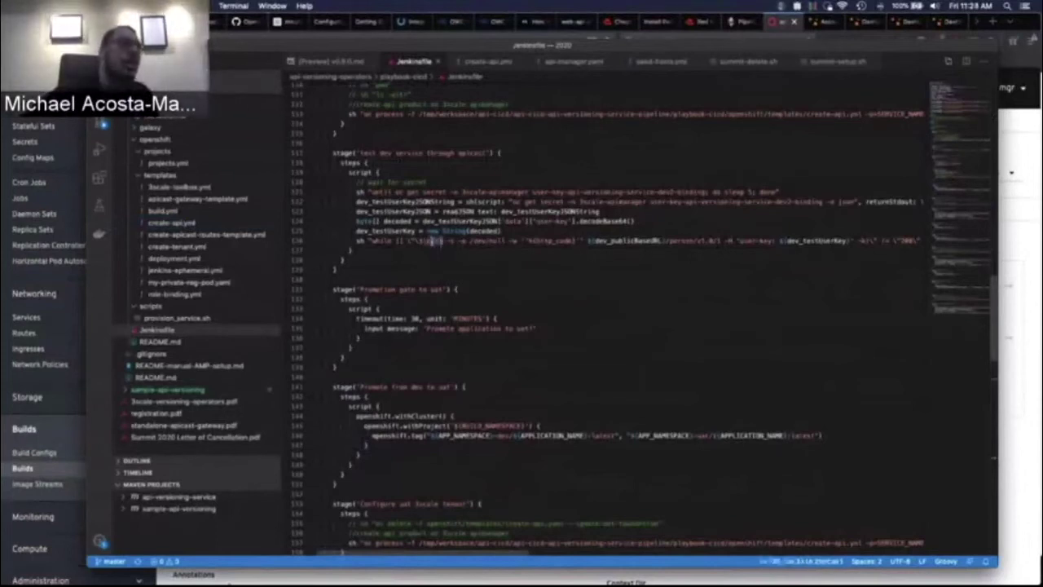
drag(666, 241, 592, 242)
click(847, 242)
drag(849, 241, 778, 242)
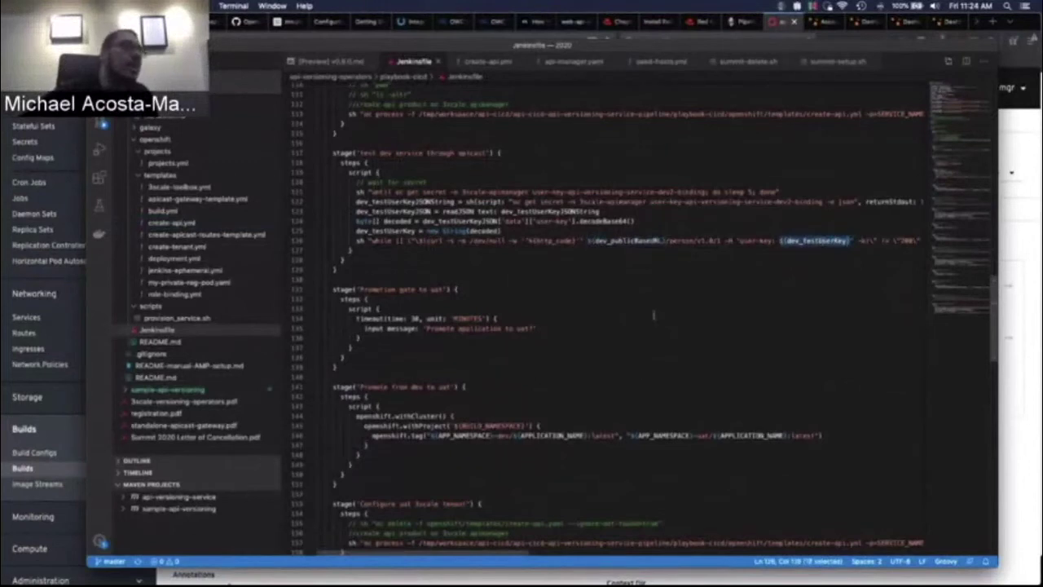
- Review the Jenkinsfile's remaining promotion, tenant configuration and service test stages for uat and prod
scroll(653, 314, down, 5)
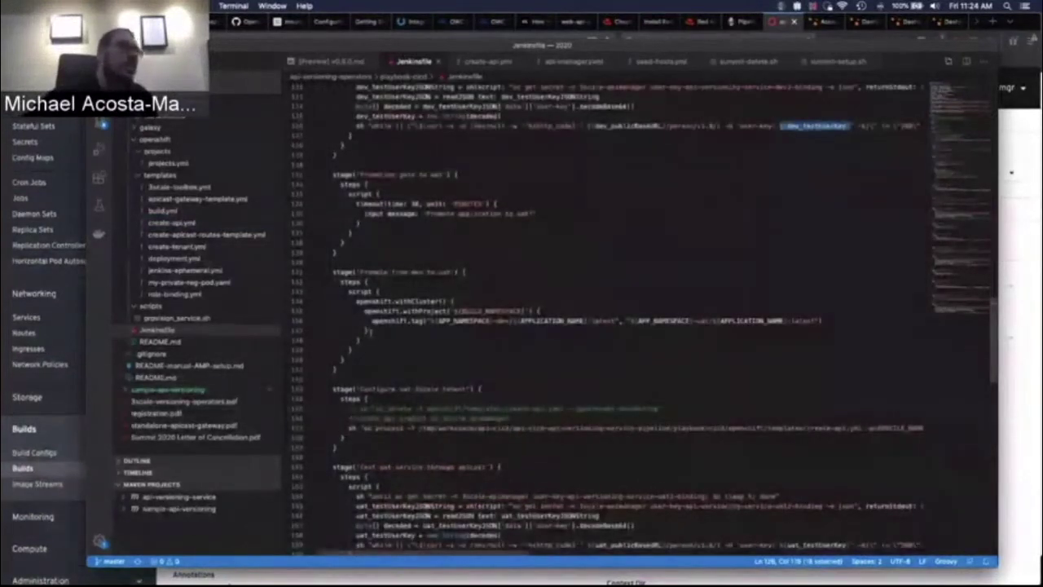
scroll(431, 553, down, 5)
scroll(432, 552, down, 5)
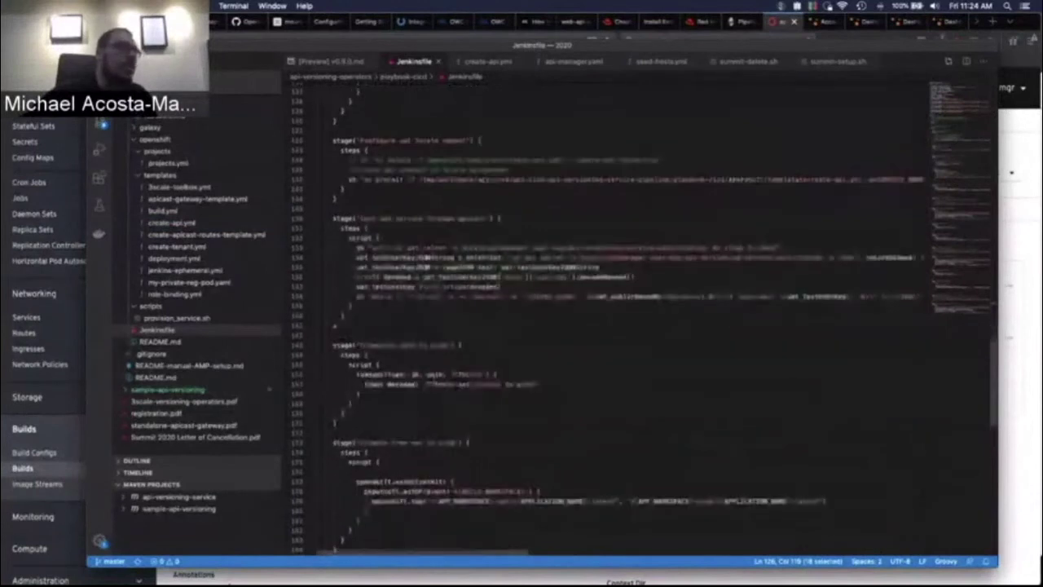
scroll(435, 379, down, 10)
scroll(434, 379, up, 8)
- Switch to the 3scale master admin portal in the browser and open the dev account from the accounts listing
click(782, 33)
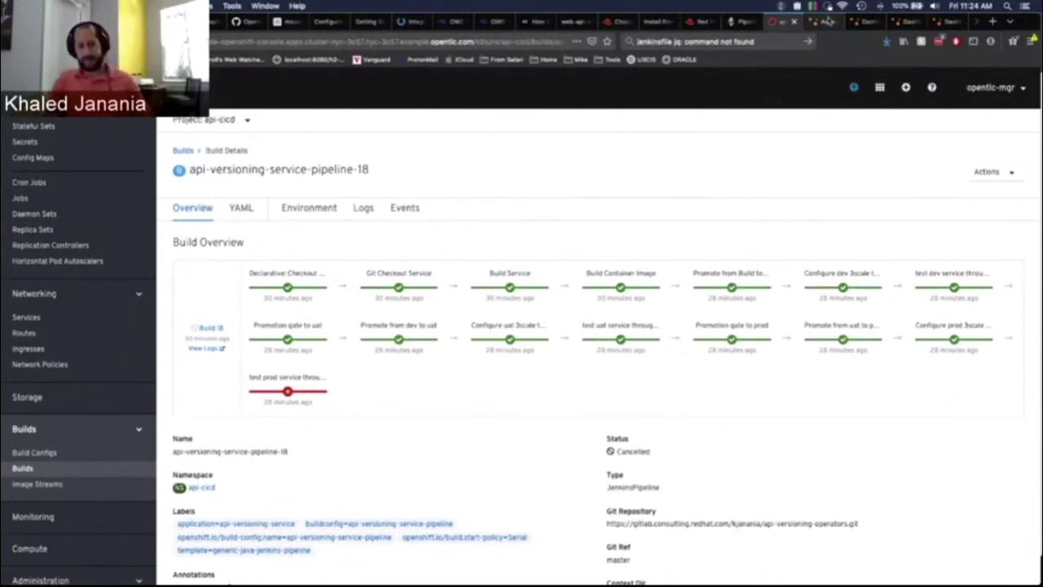
click(827, 22)
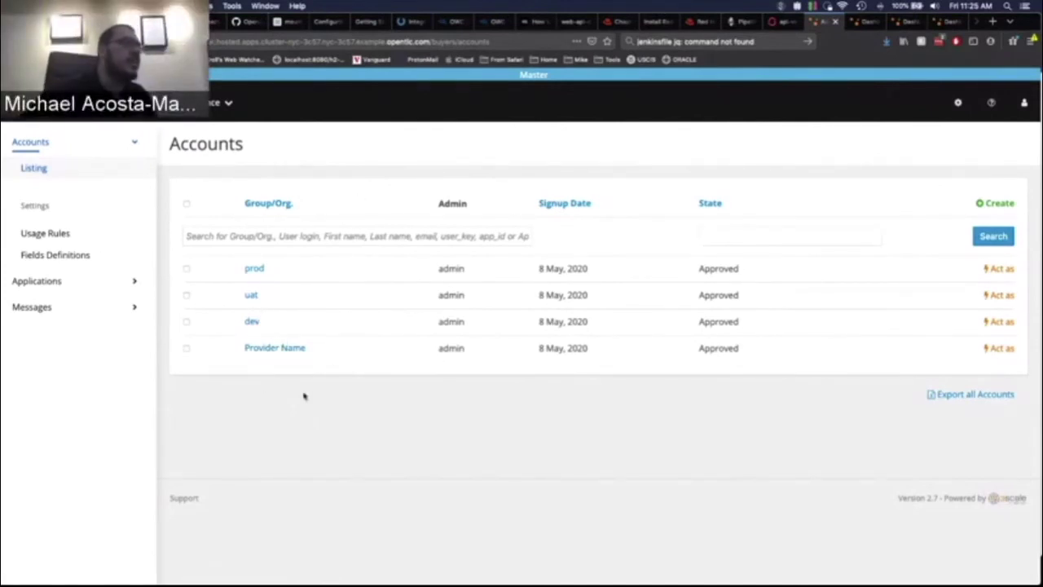
click(251, 321)
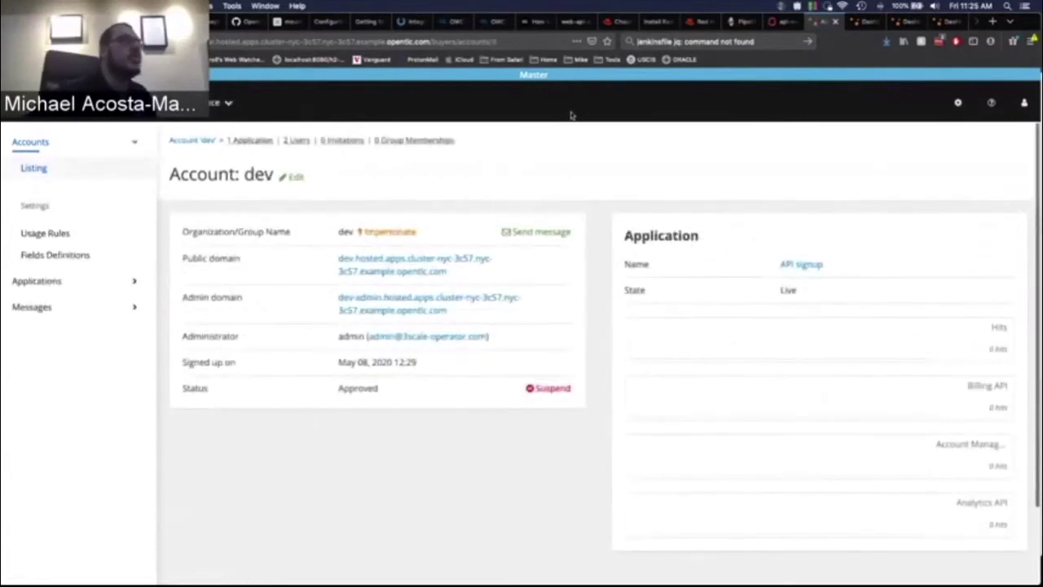
- Compare the dev, uat and prod tenant dashboards and their admin addresses, and return to the master portal's accounts listing
click(865, 24)
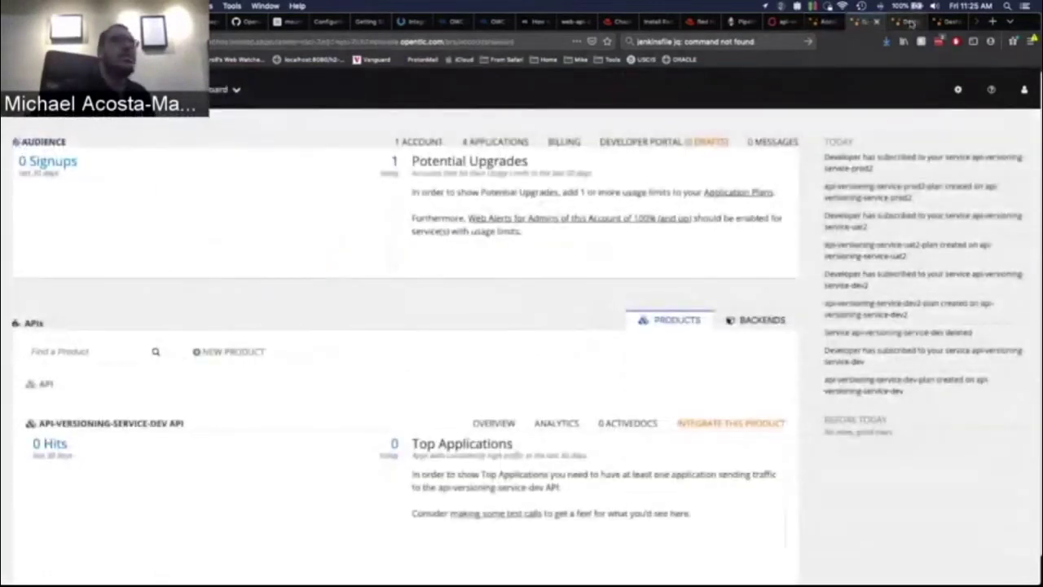
click(911, 23)
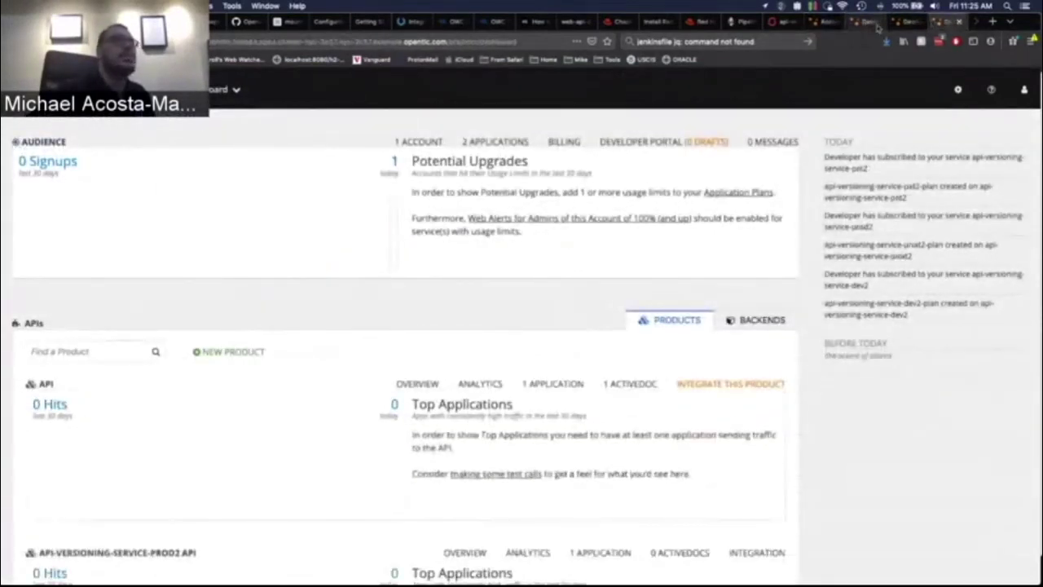
click(866, 23)
key(super+l)
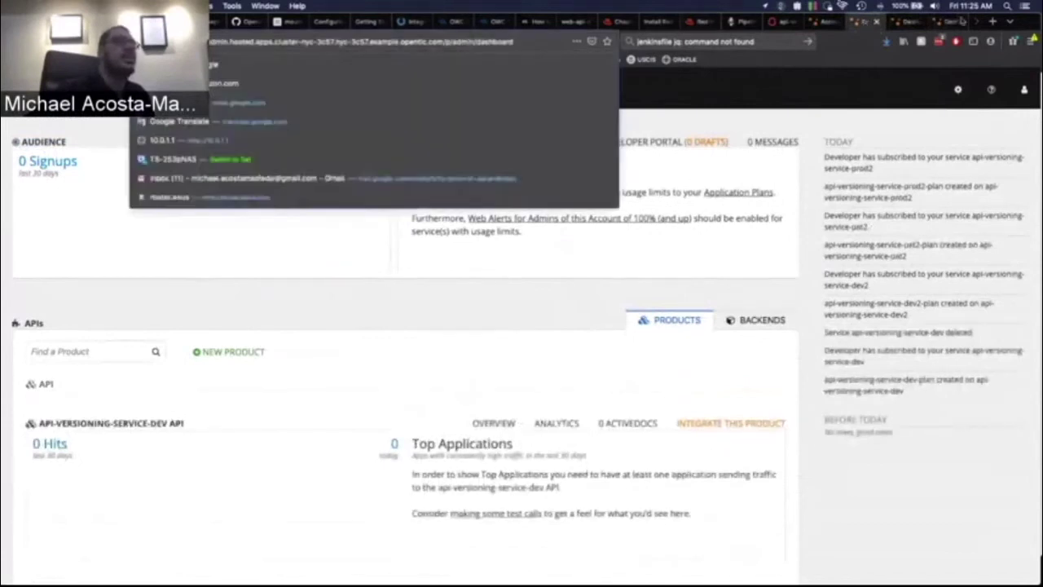
click(913, 22)
key(super+l)
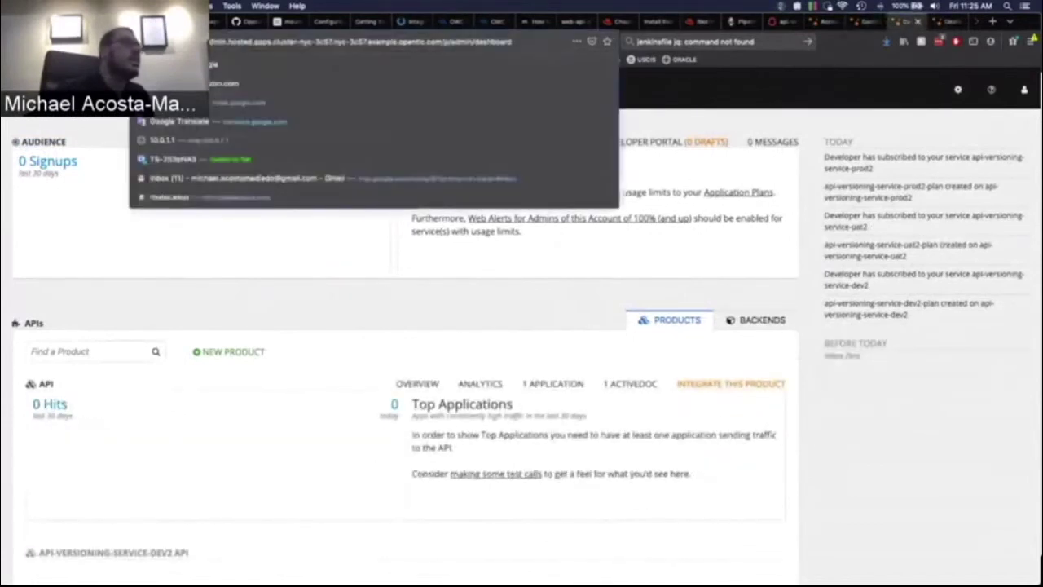
click(945, 22)
key(super+l)
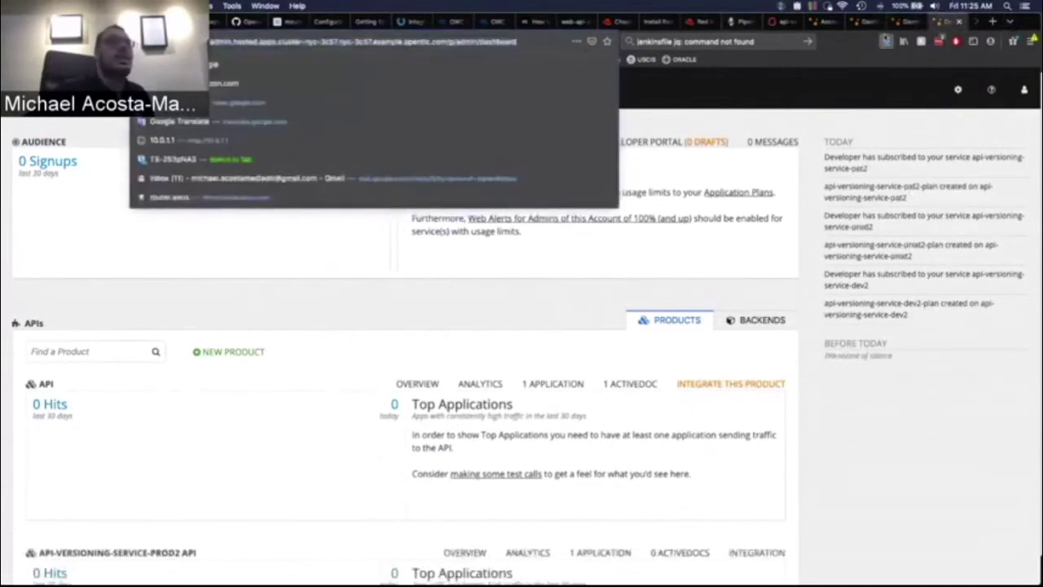
click(819, 22)
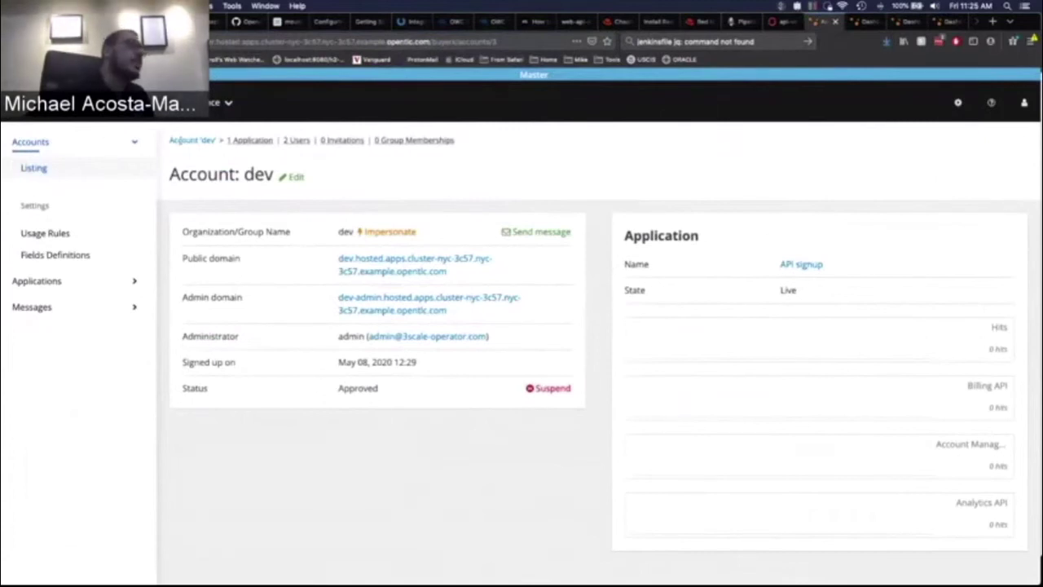
click(35, 170)
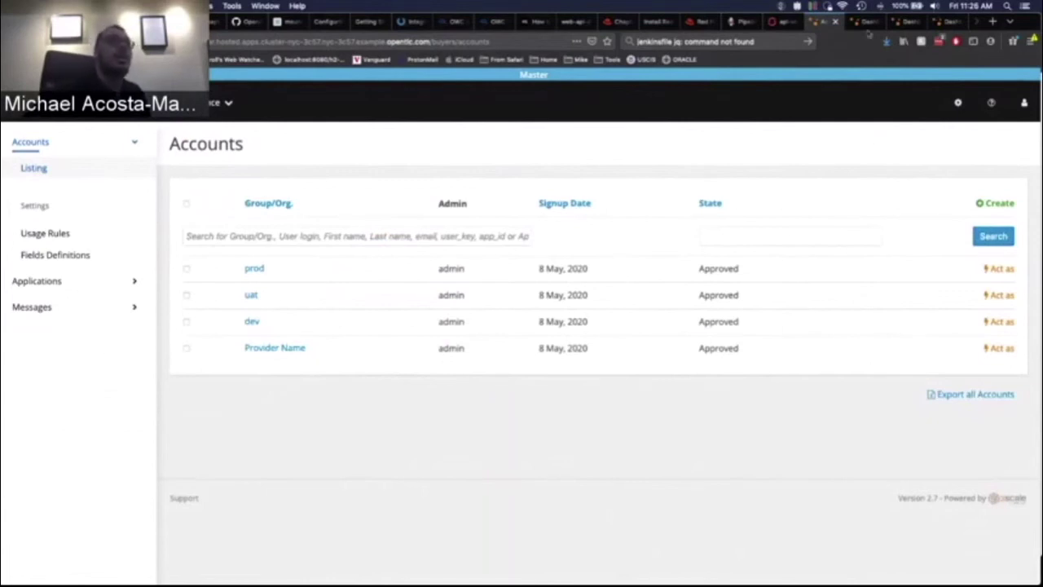
- Switch to the OpenShift console, rebuild api-versioning-service-pipeline-18 and review the new build's Jenkins log around the dev tenant configuration and test stages
click(786, 22)
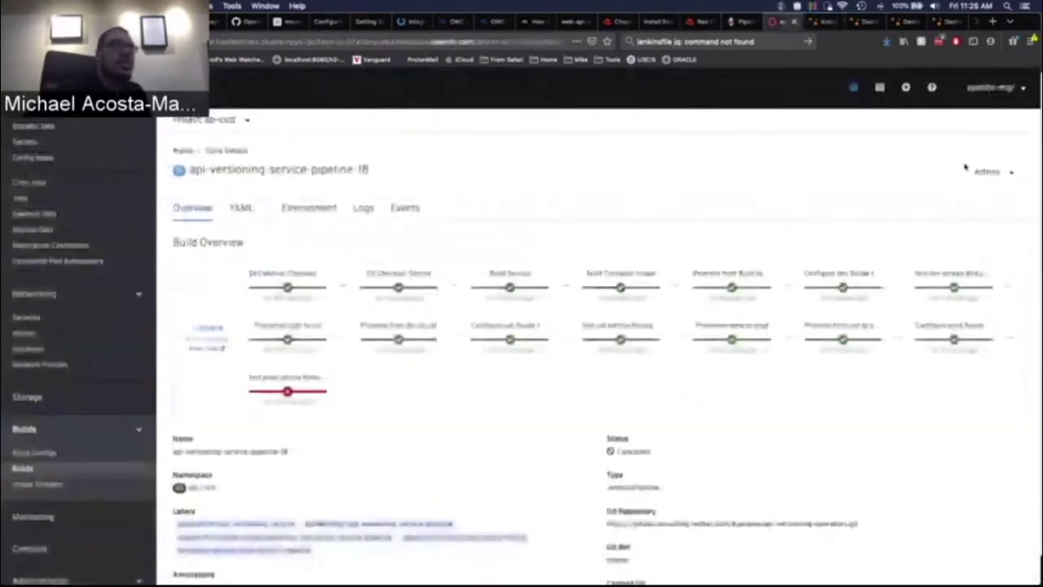
click(990, 171)
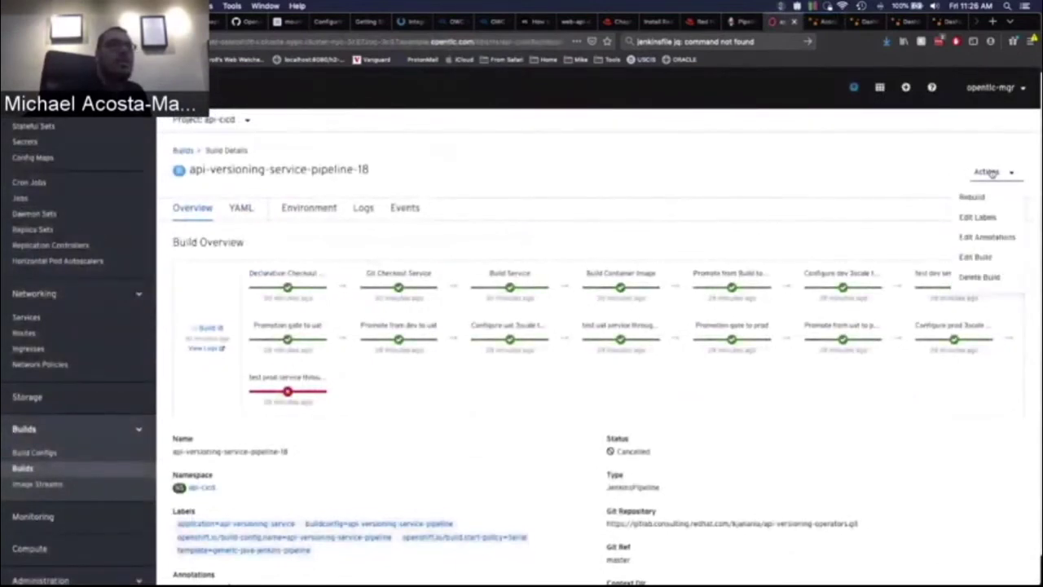
click(979, 200)
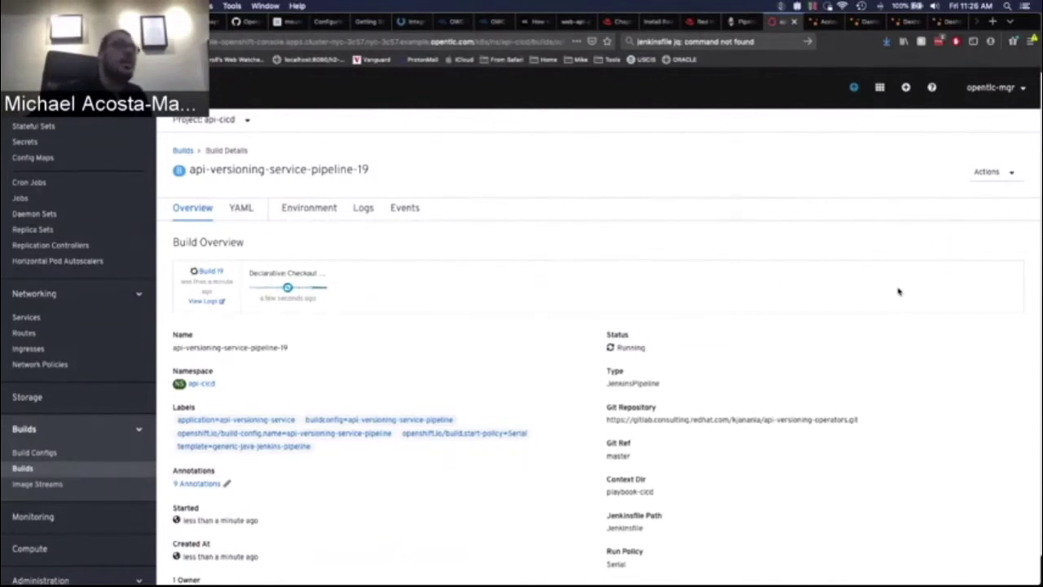
click(207, 306)
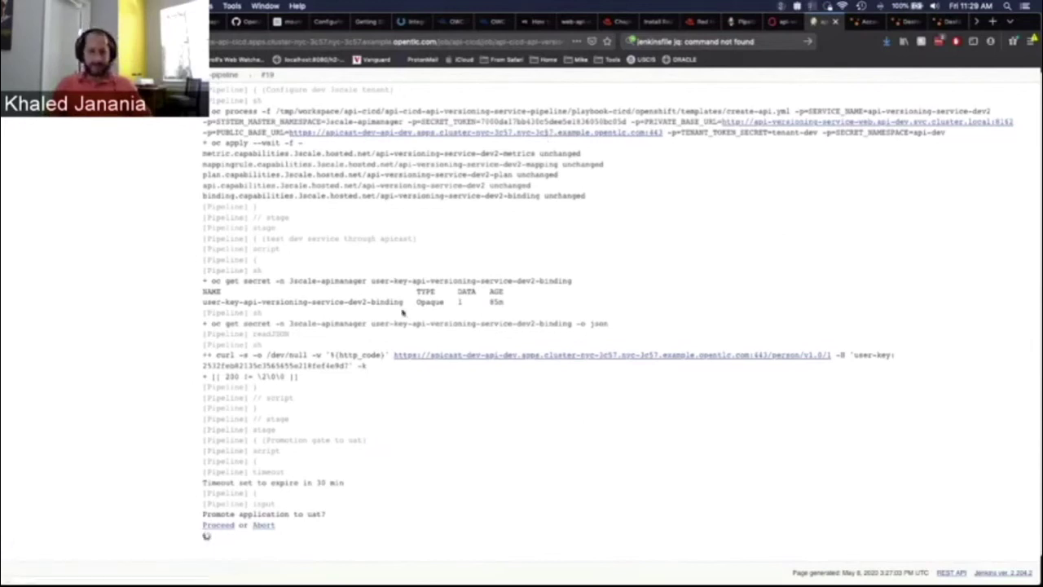
scroll(402, 312, up, 3)
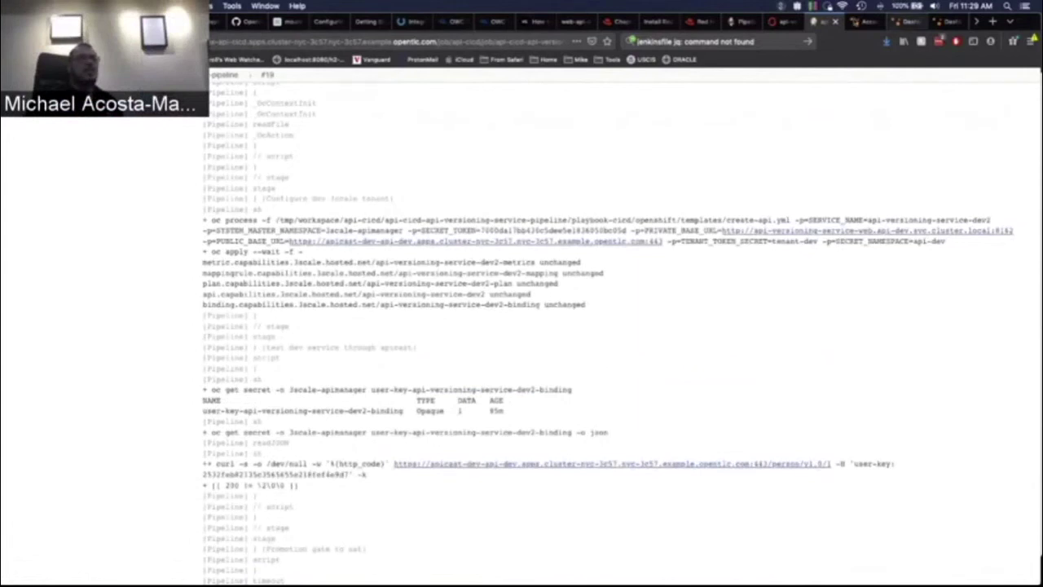
- Review the API products on the dev tenant's 3scale dashboard and open the api-versioning-service-dev2 overview
click(865, 22)
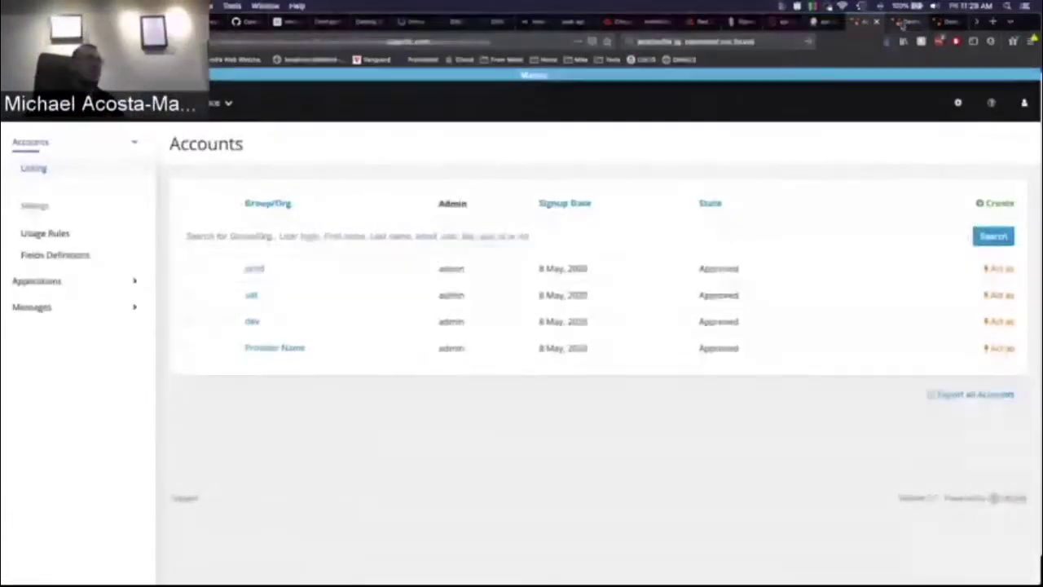
click(900, 23)
scroll(258, 499, down, 5)
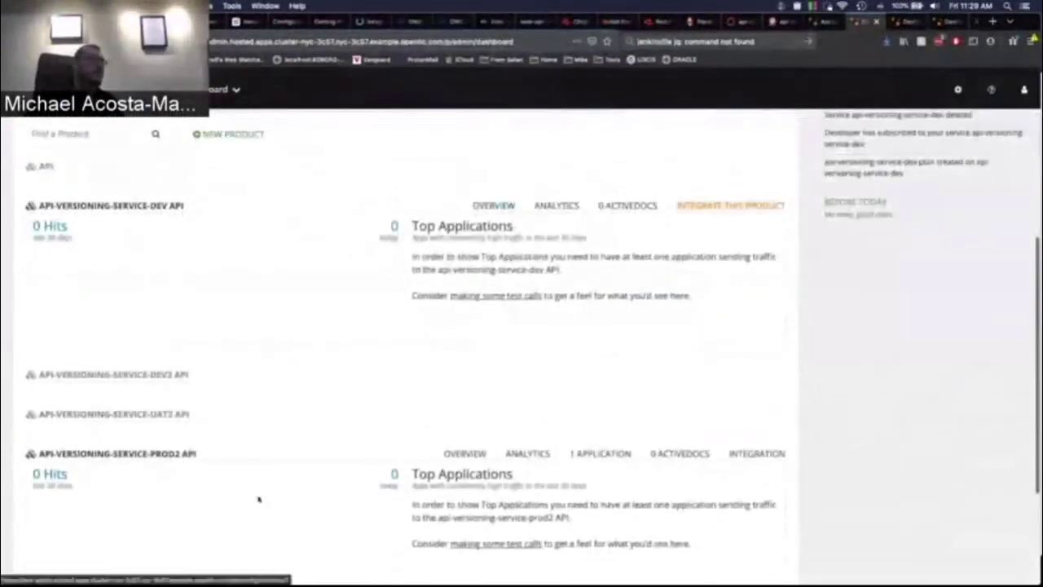
scroll(321, 298, up, 2)
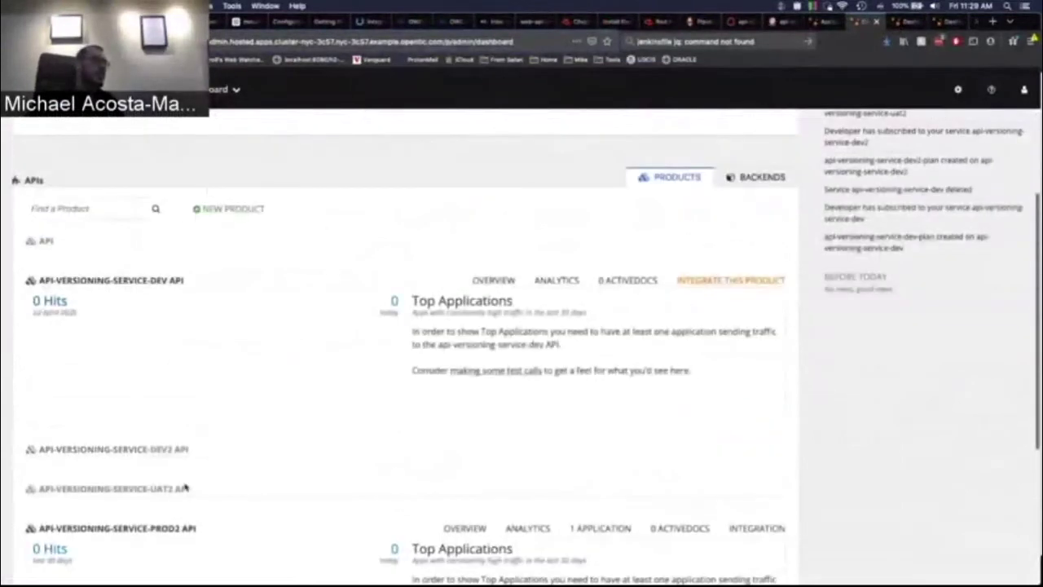
scroll(235, 410, down, 4)
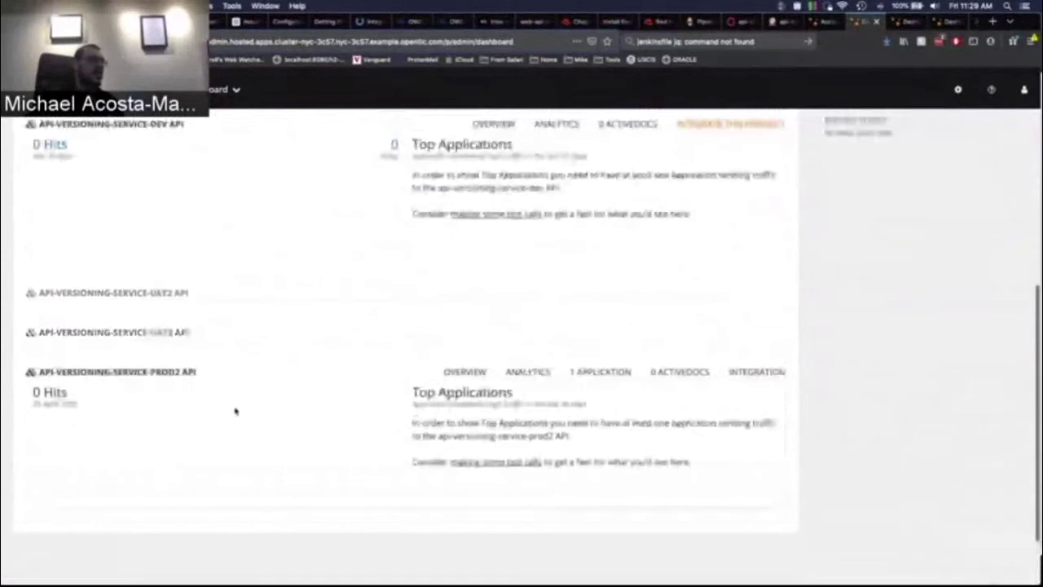
scroll(235, 410, up, 3)
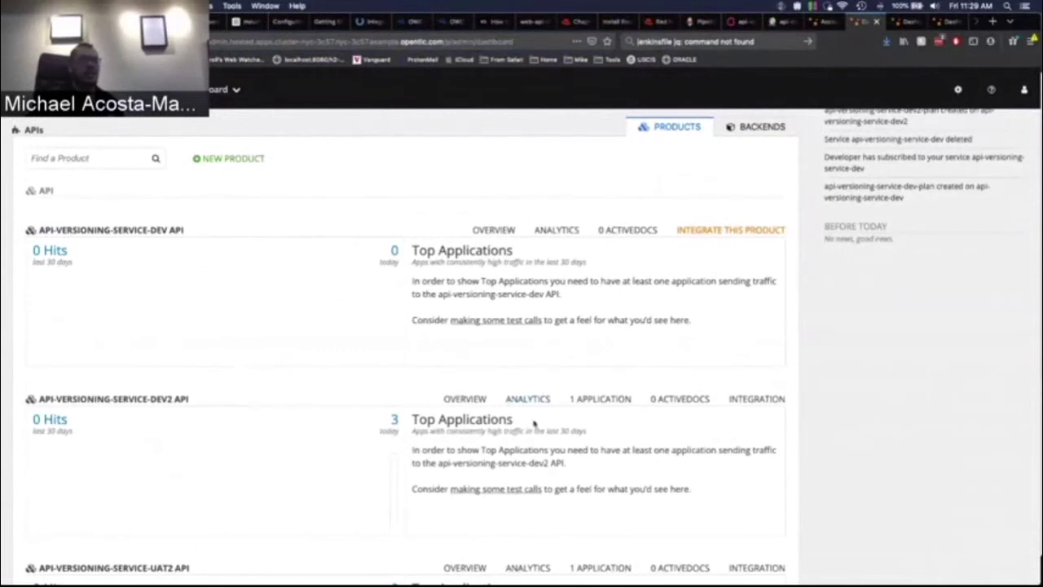
click(458, 401)
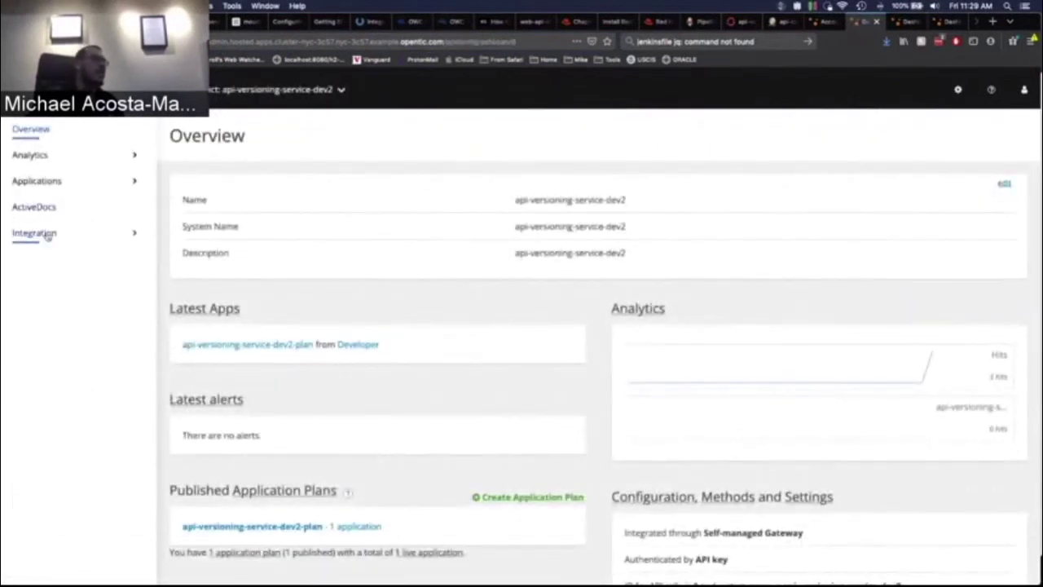
- Examine the product's integration backends, mapping rules, configuration, and methods and metrics, highlighting the /person/v1.0/{id} pattern
click(48, 236)
click(45, 345)
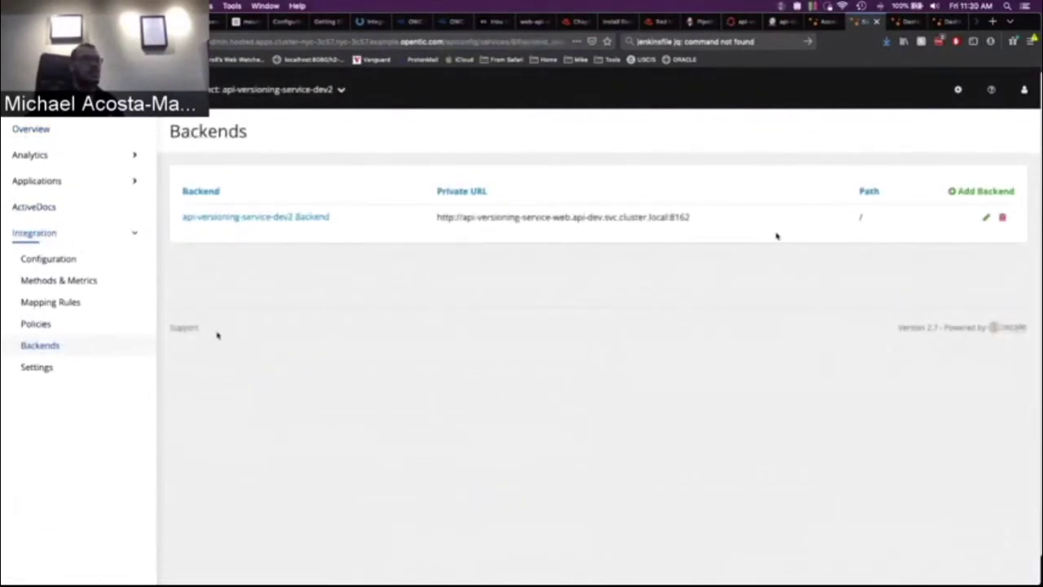
click(65, 305)
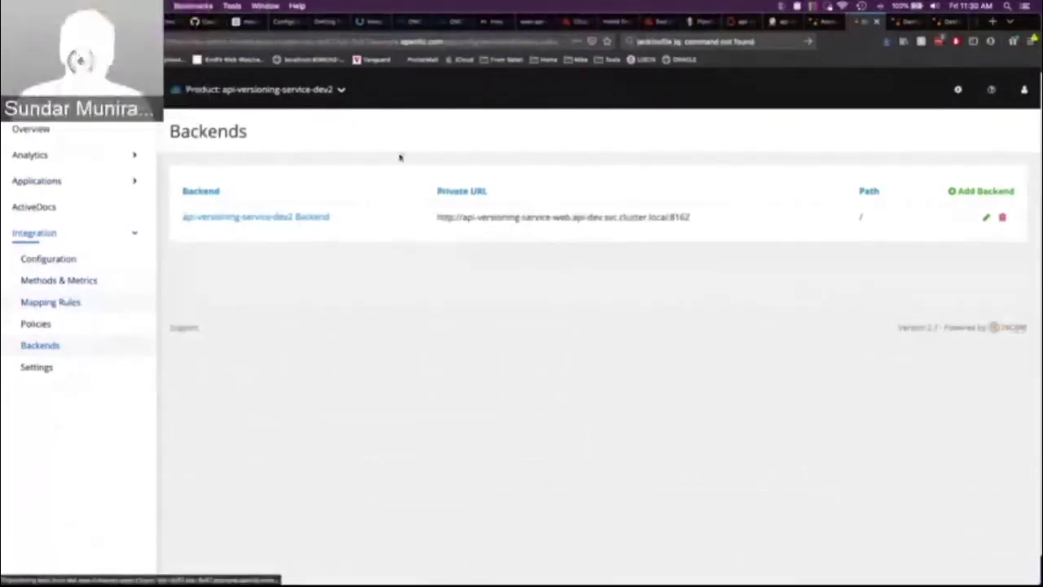
mouse_move(246, 264)
mouse_down()
mouse_move(308, 265)
mouse_move(238, 265)
mouse_up()
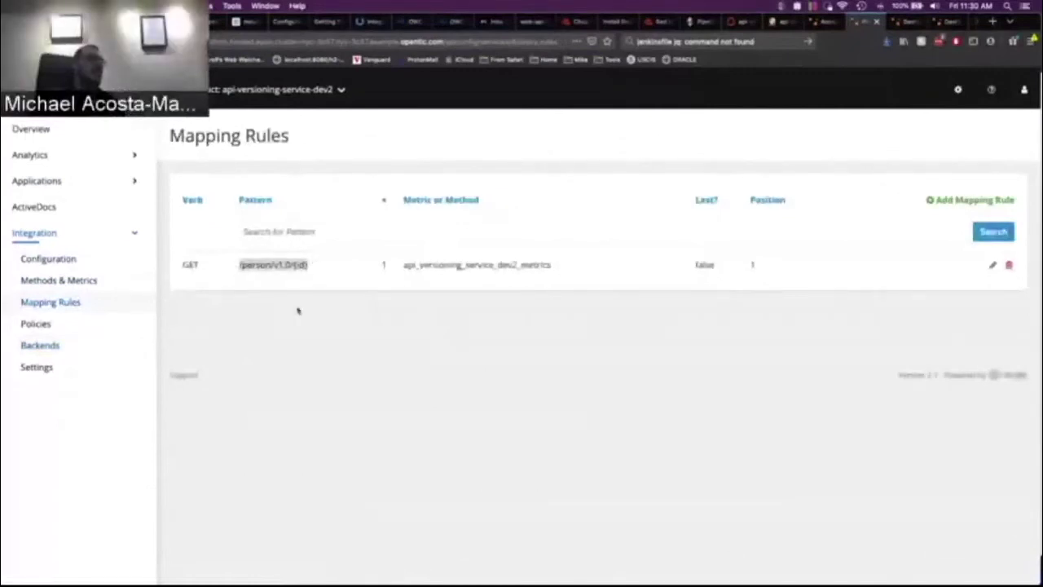
click(48, 259)
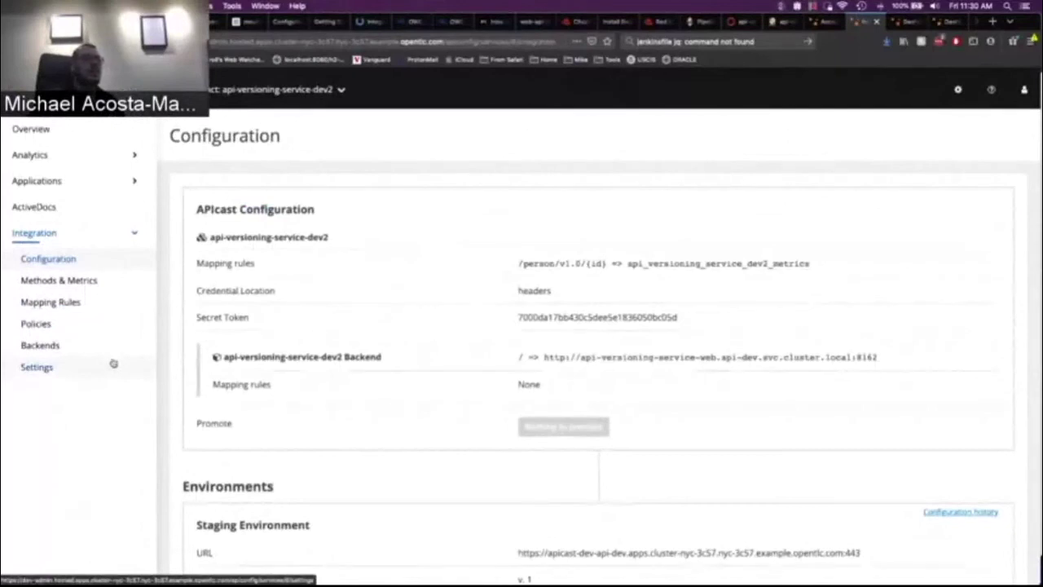
click(90, 280)
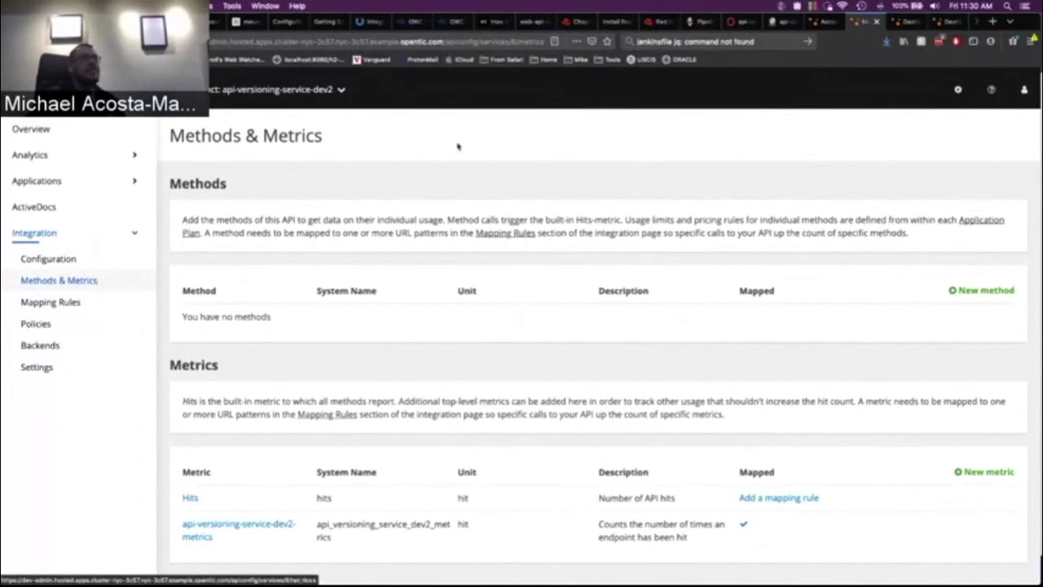
- Approve the promotion to prod in the Jenkins build log and check the pipeline stages in the OpenShift build overview
click(778, 22)
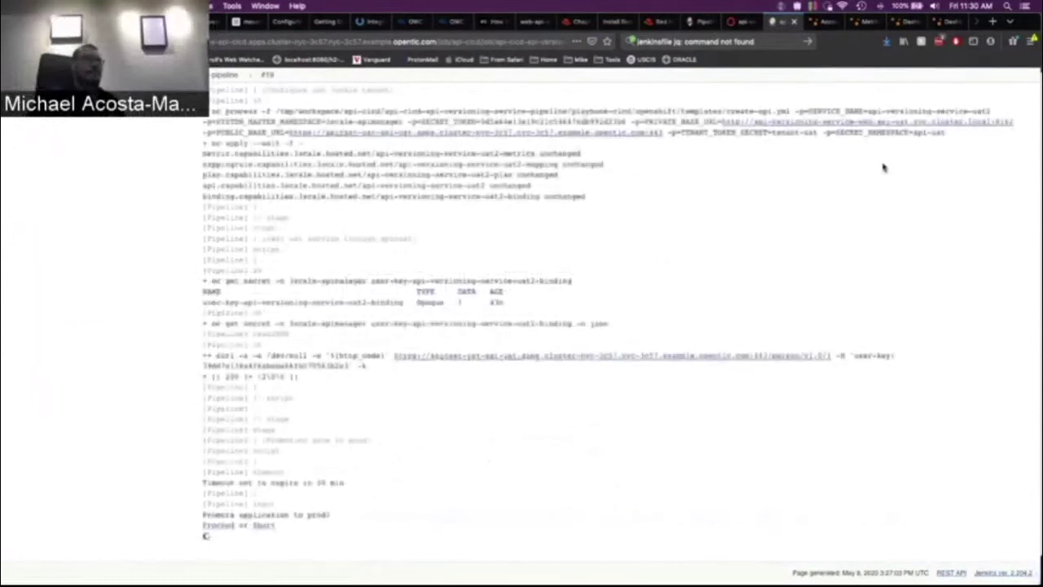
click(217, 526)
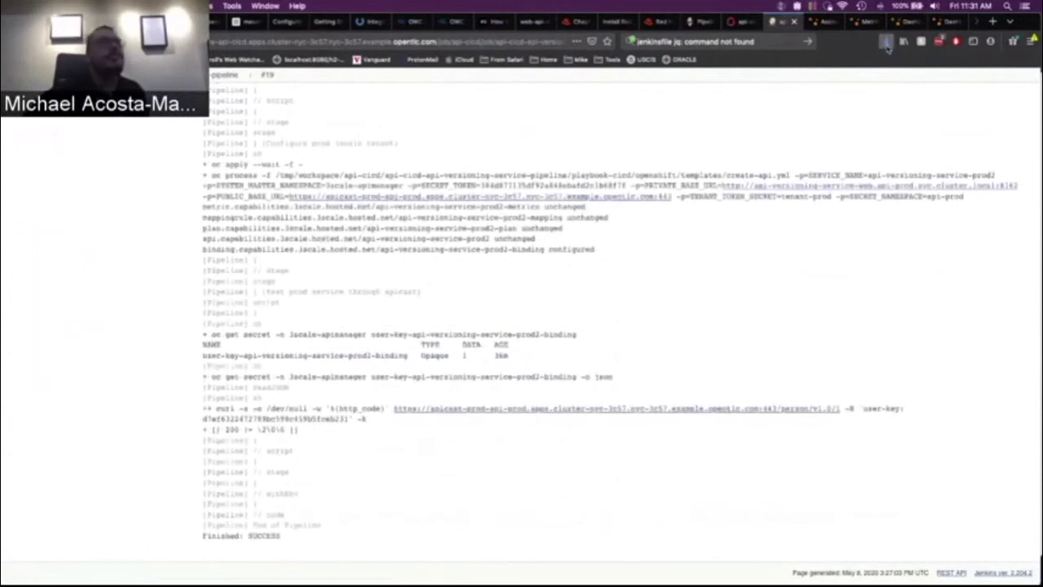
click(740, 21)
scroll(438, 380, down, 2)
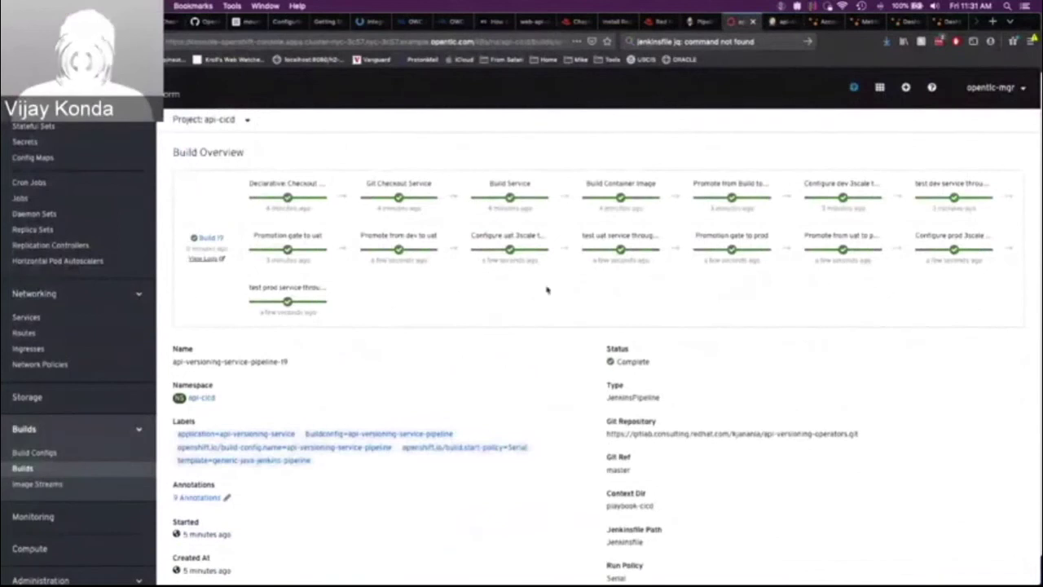
scroll(482, 224, up, 2)
- Switch to the 3scale-apimanager project and look through its secrets for the api-versioning-service user-key bindings
click(204, 119)
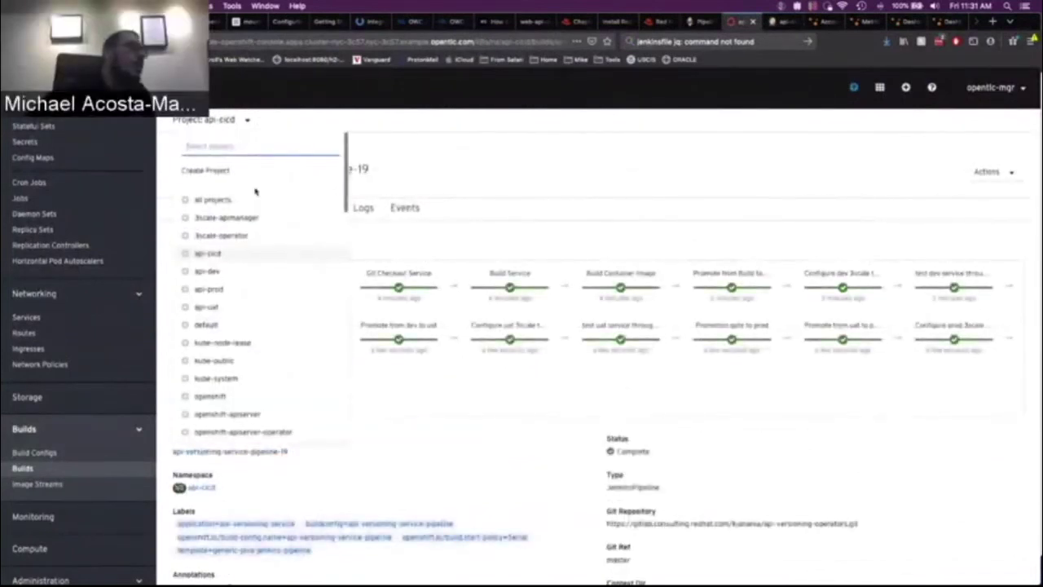
click(236, 217)
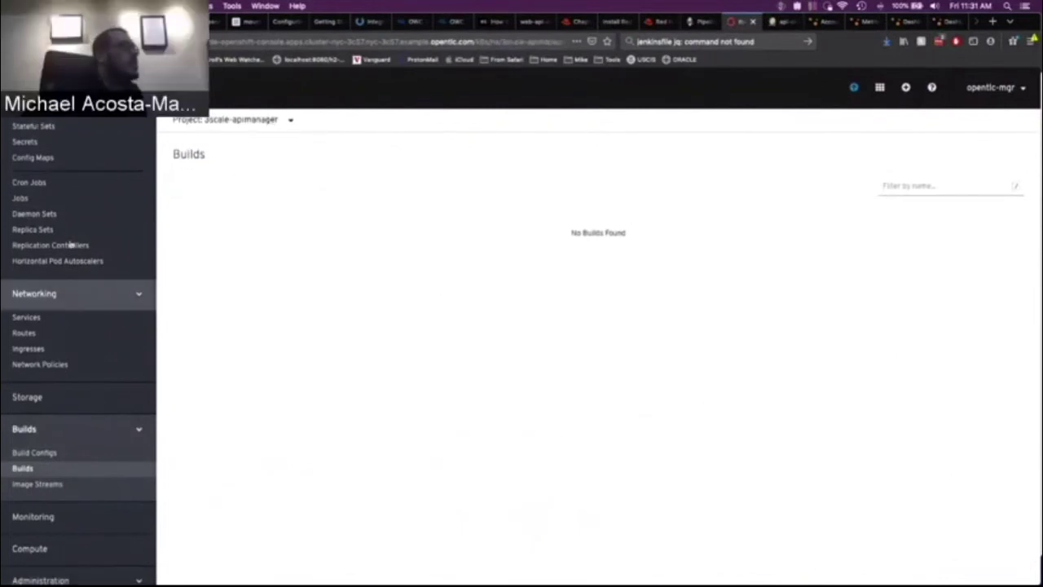
click(51, 144)
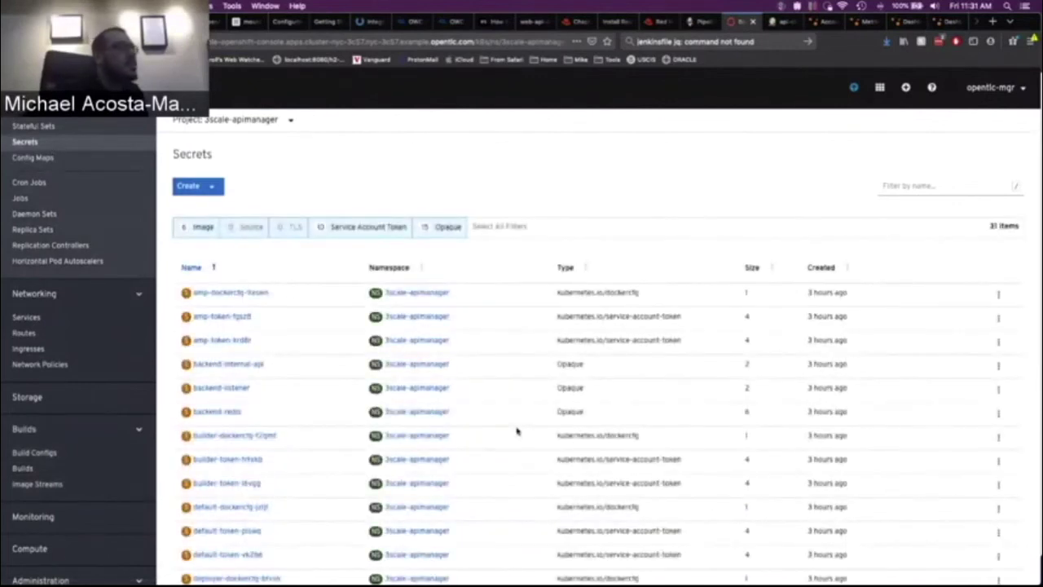
scroll(517, 430, down, 1)
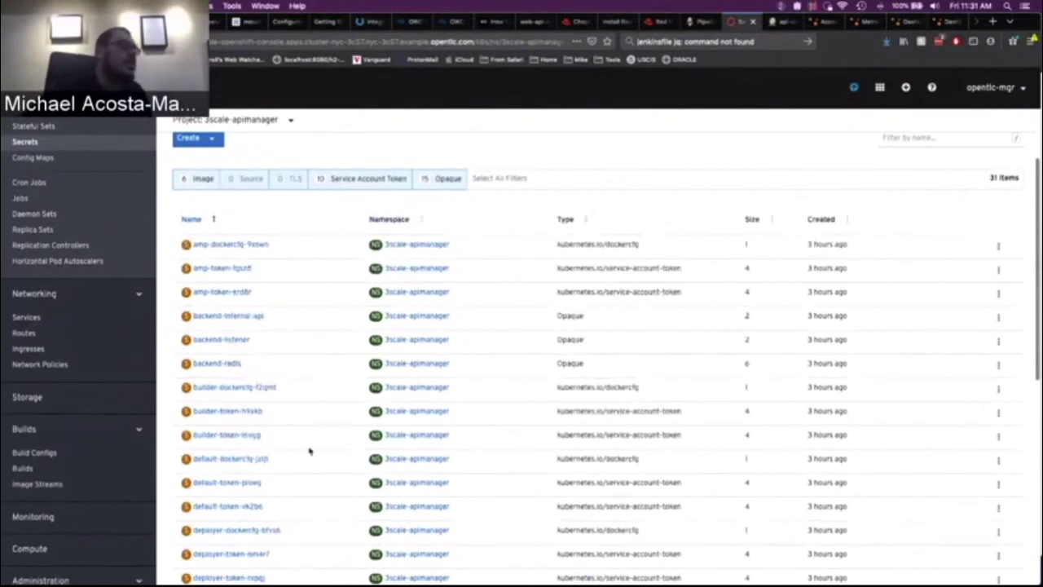
scroll(310, 451, down, 6)
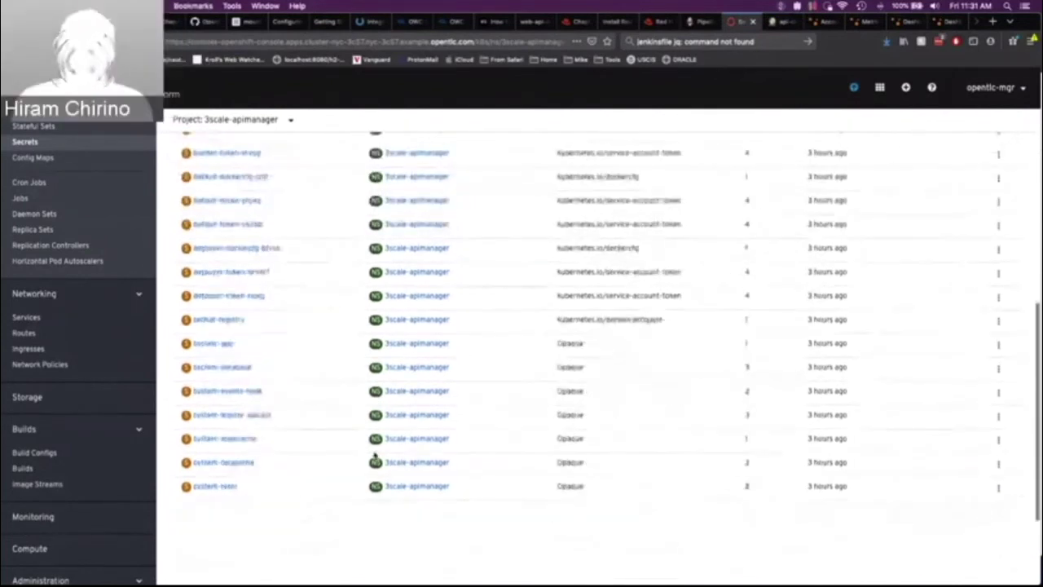
scroll(375, 456, down, 2)
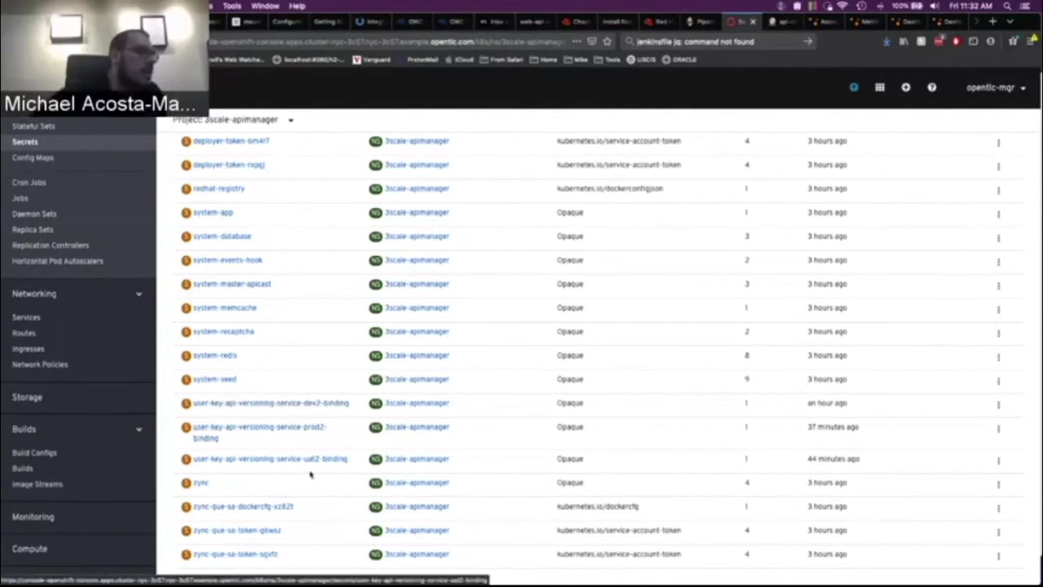
- Open the user-key-api-versioning-service-dev2-binding secret and reveal its user-key value
click(302, 404)
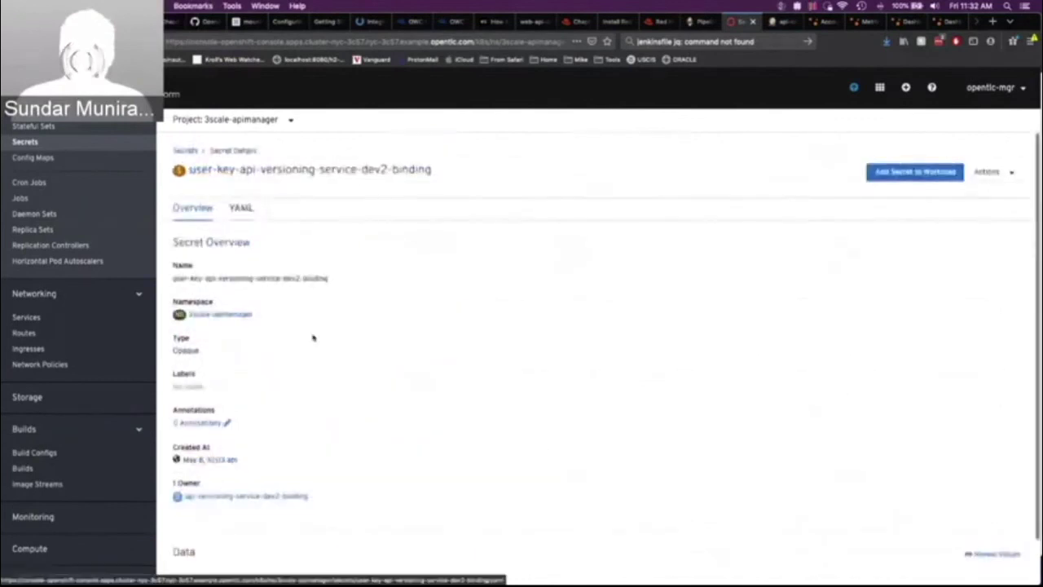
scroll(318, 350, down, 1)
click(994, 507)
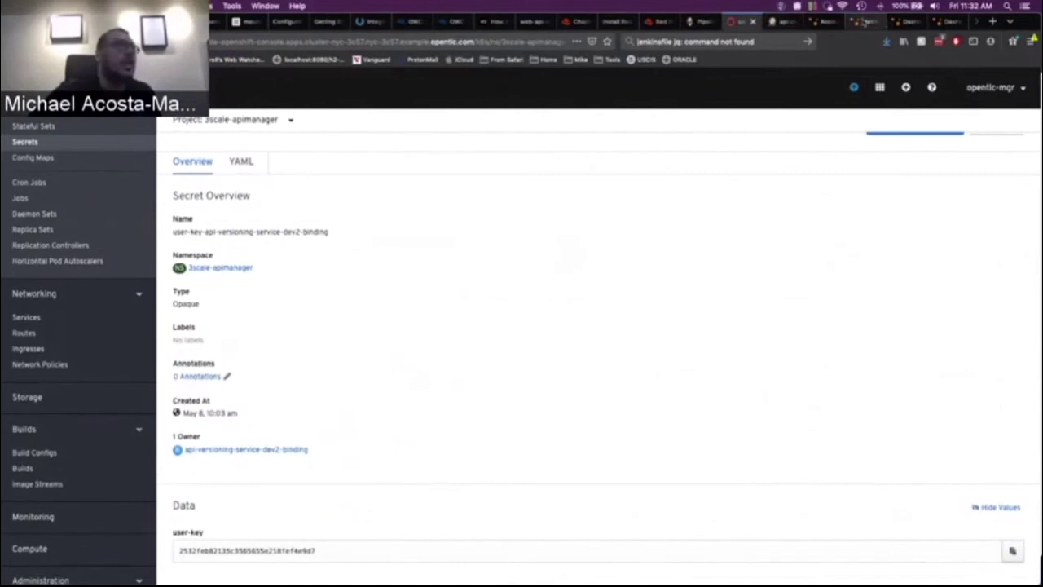
- Switch to the 3scale tenant and open the Developer account's api-versioning-service-dev2-plan application to check its user key
click(863, 22)
click(237, 88)
click(198, 154)
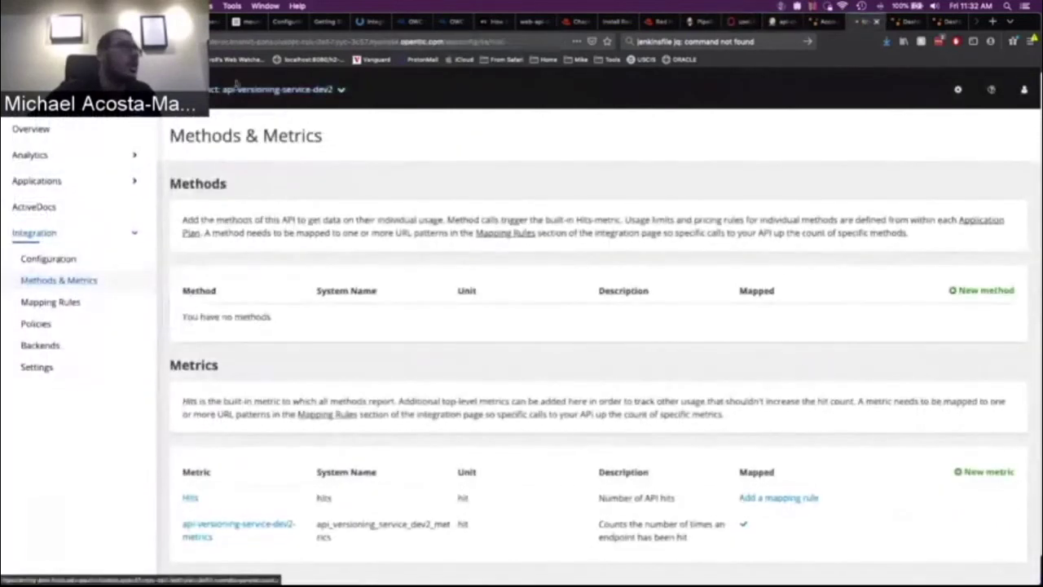
click(266, 256)
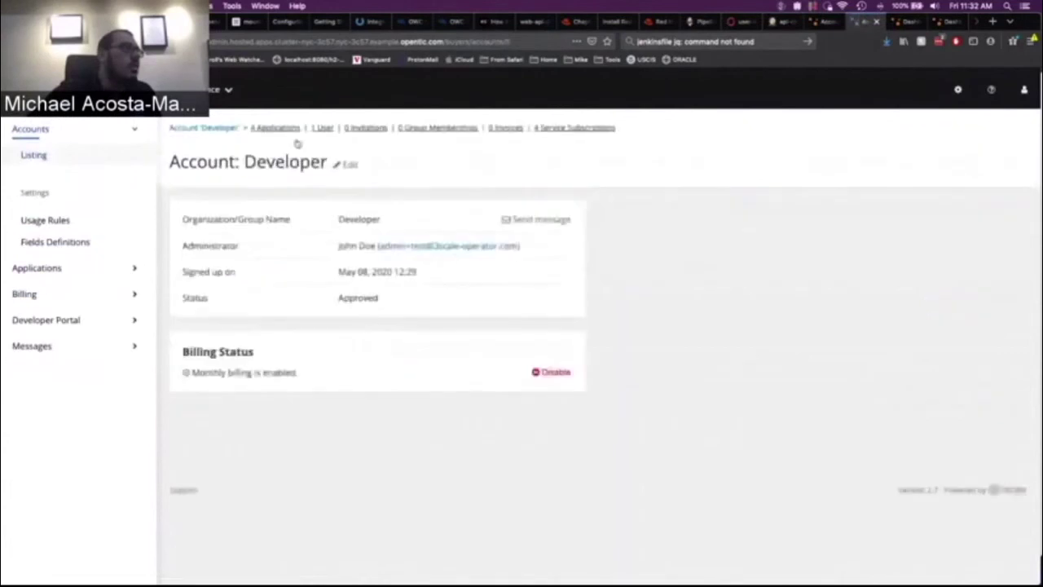
click(275, 129)
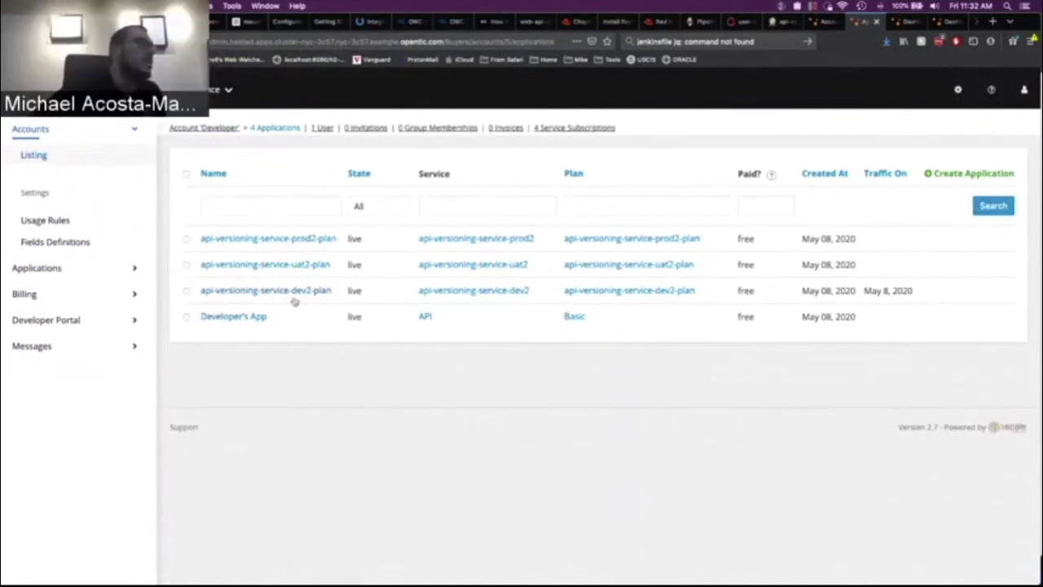
click(253, 298)
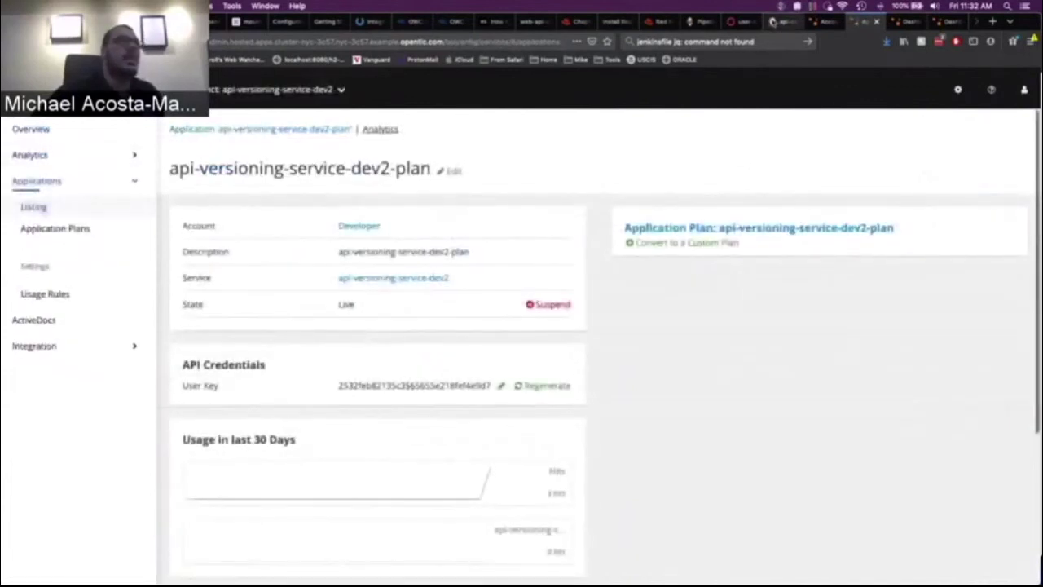
- Review the user-key-api-versioning-service-dev2-binding secret in the OpenShift console and switch to the presentation's Challenges slide
click(741, 23)
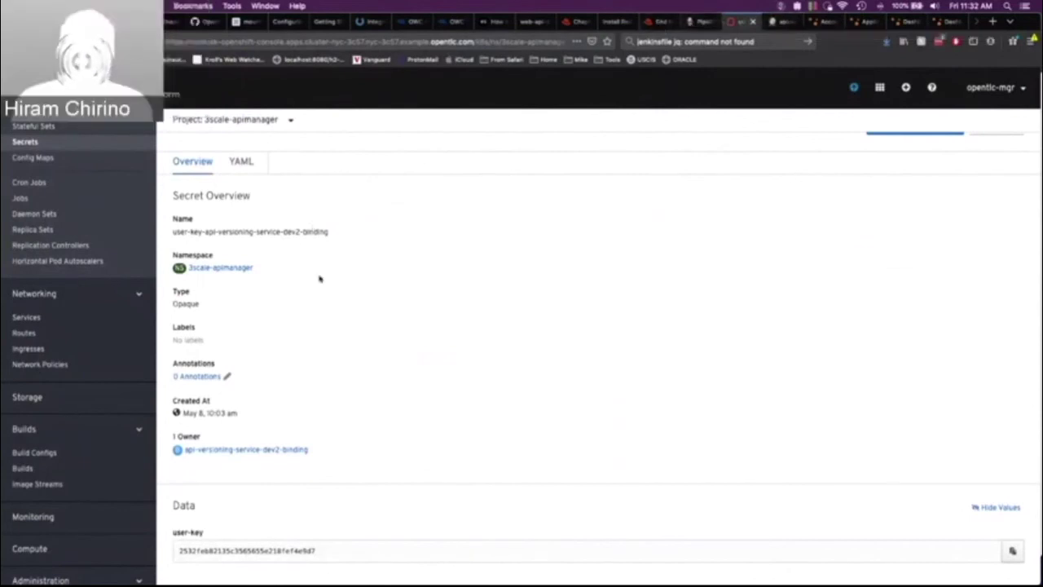
scroll(326, 277, up, 2)
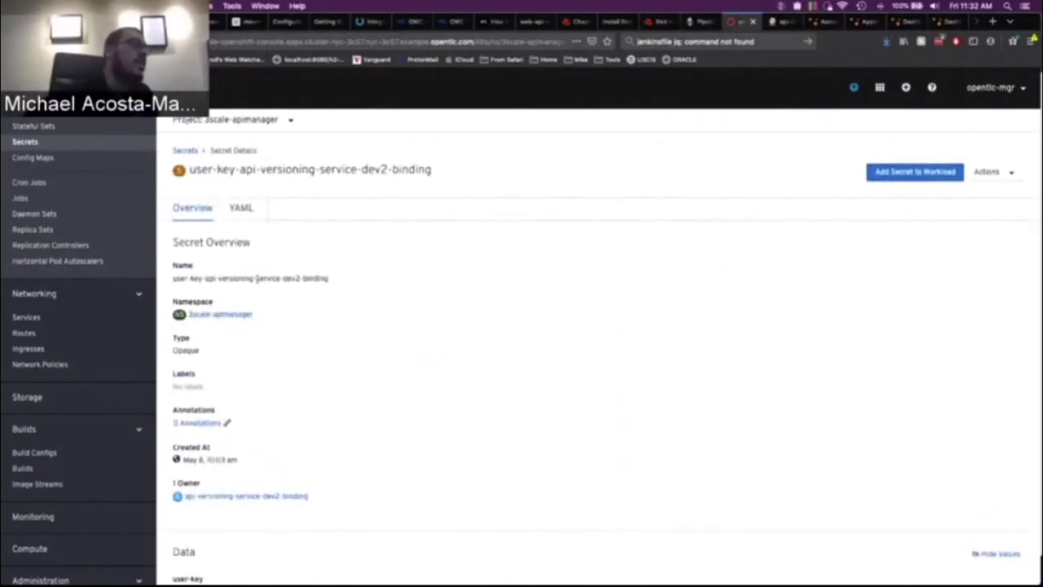
key(super+Tab)
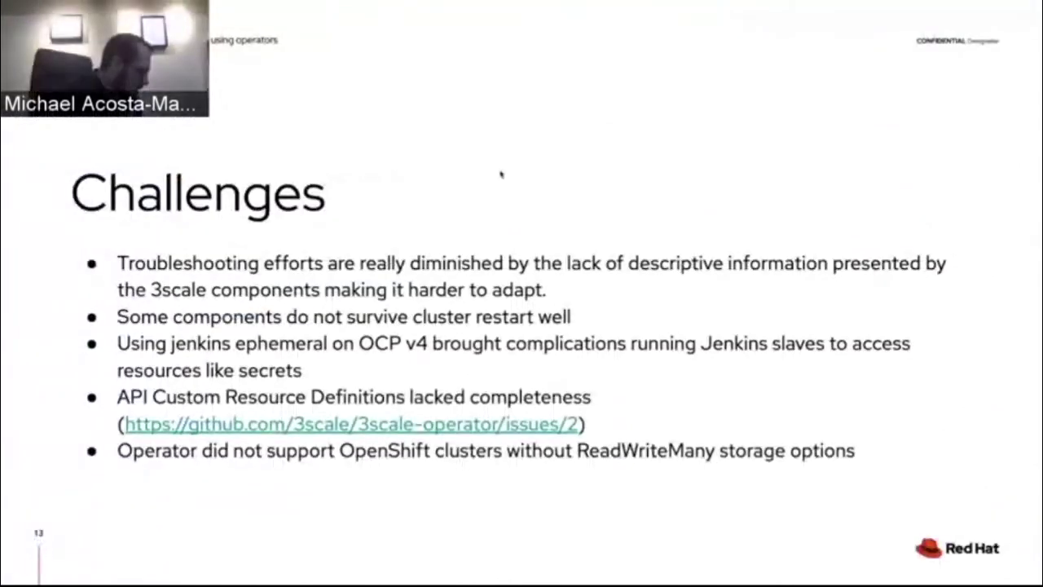